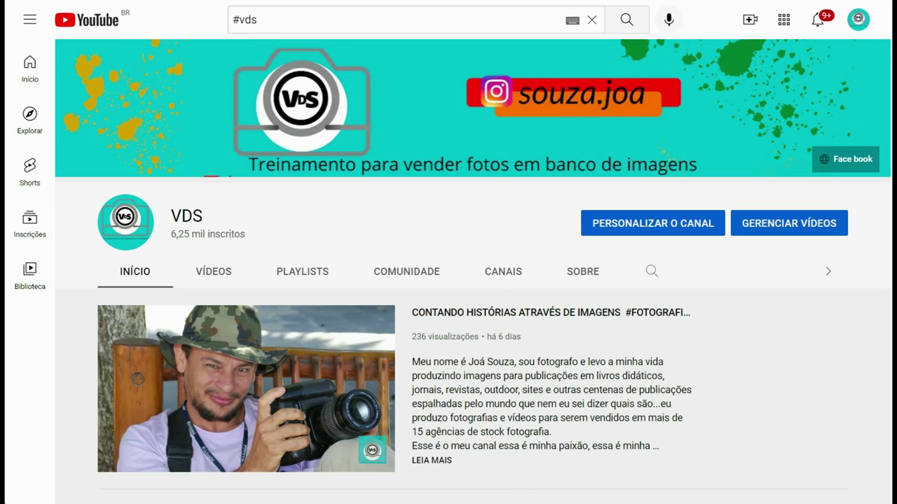
Subscribe to the VDS channel and set its bell notifications to Todas.
{"action": "scroll", "coordinate": [448, 280], "scroll_direction": "down", "scroll_amount": 1}
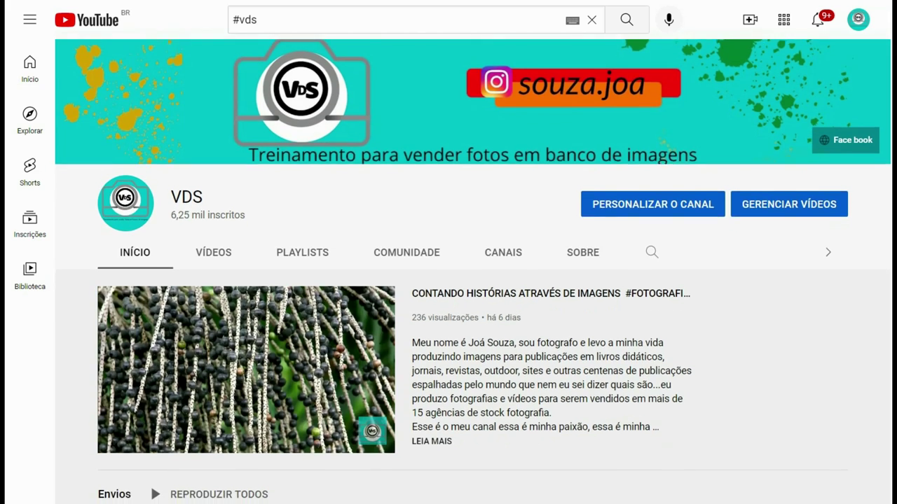
{"action": "scroll", "coordinate": [448, 280], "scroll_direction": "down", "scroll_amount": 1}
{"action": "scroll", "coordinate": [449, 280], "scroll_direction": "down", "scroll_amount": 1}
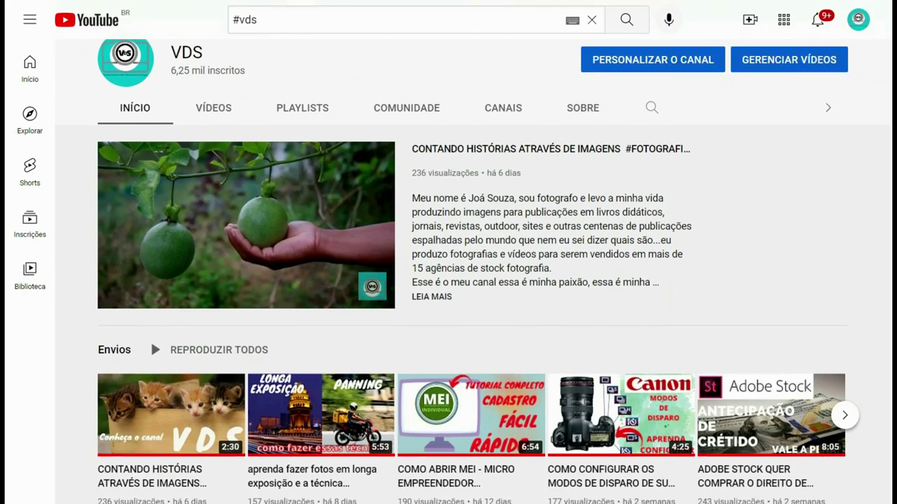
{"action": "scroll", "coordinate": [448, 281], "scroll_direction": "down", "scroll_amount": 1}
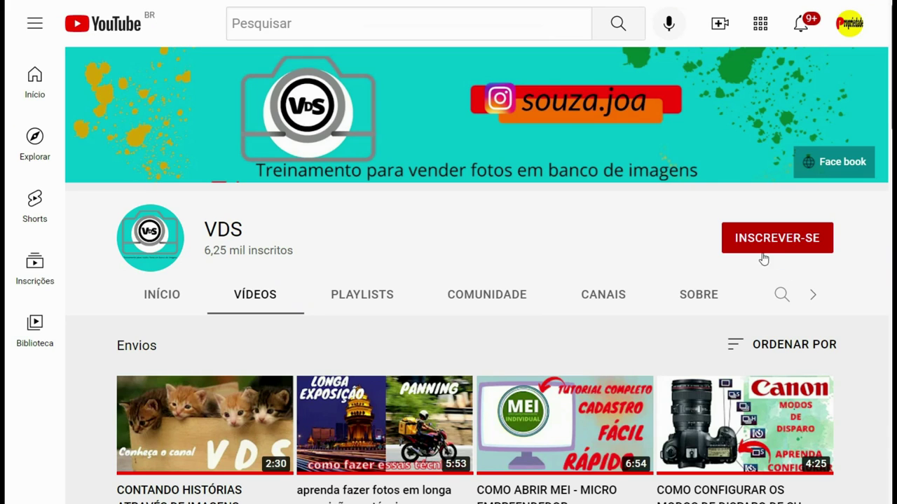
{"action": "left_click", "coordinate": [764, 258]}
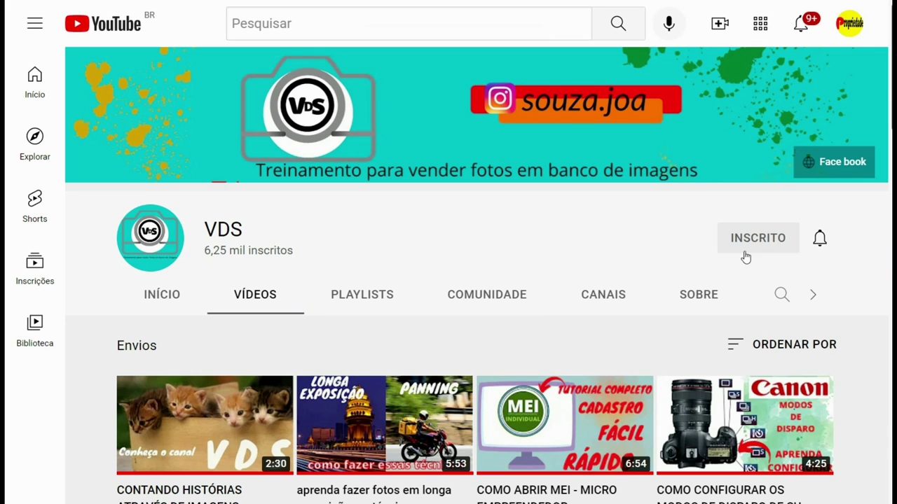
{"action": "left_click", "coordinate": [819, 238]}
{"action": "left_click", "coordinate": [733, 280]}
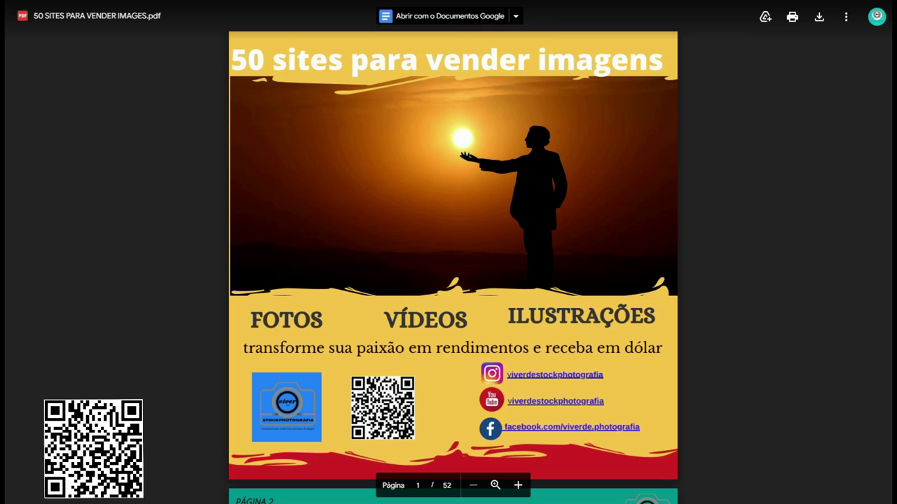
{"action": "scroll", "coordinate": [452, 252], "scroll_direction": "down", "scroll_amount": 1}
{"action": "scroll", "coordinate": [453, 253], "scroll_direction": "down", "scroll_amount": 4}
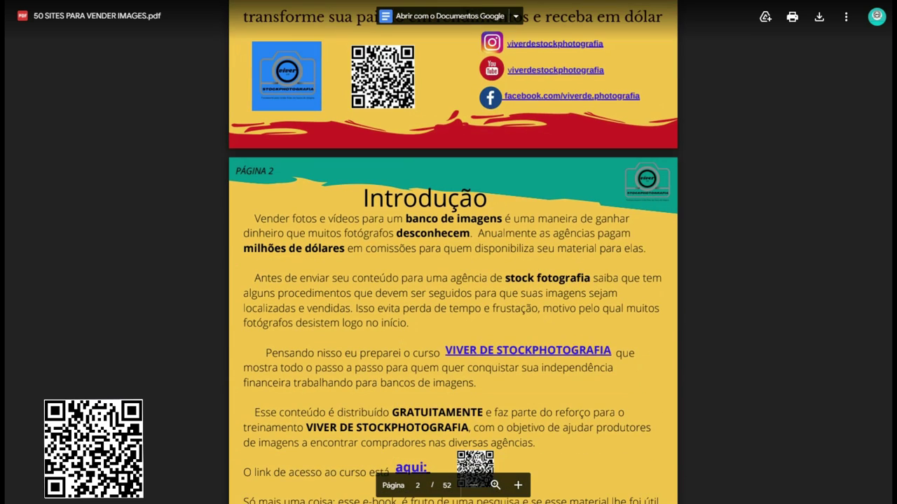
{"action": "scroll", "coordinate": [453, 252], "scroll_direction": "down", "scroll_amount": 4}
{"action": "scroll", "coordinate": [453, 252], "scroll_direction": "down", "scroll_amount": 2}
{"action": "scroll", "coordinate": [452, 252], "scroll_direction": "down", "scroll_amount": 4}
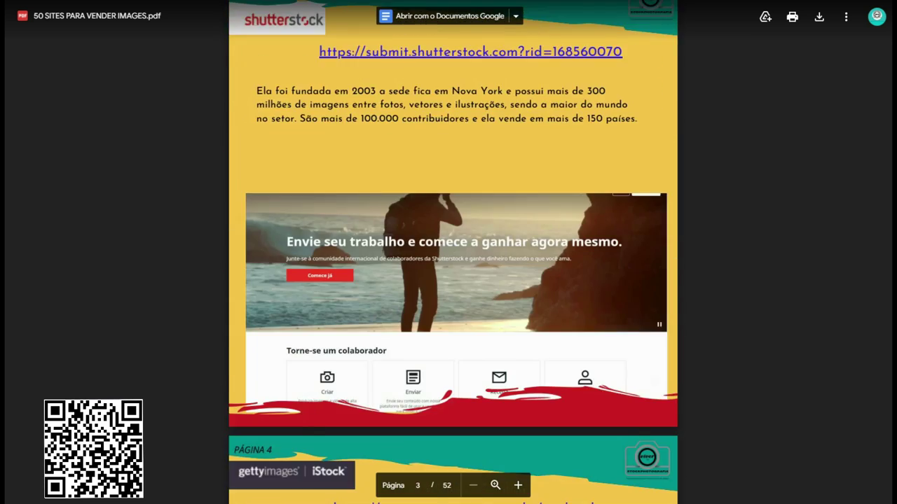
{"action": "scroll", "coordinate": [452, 252], "scroll_direction": "down", "scroll_amount": 3}
{"action": "scroll", "coordinate": [452, 252], "scroll_direction": "down", "scroll_amount": 1}
{"action": "scroll", "coordinate": [453, 252], "scroll_direction": "down", "scroll_amount": 5}
{"action": "scroll", "coordinate": [453, 252], "scroll_direction": "down", "scroll_amount": 1}
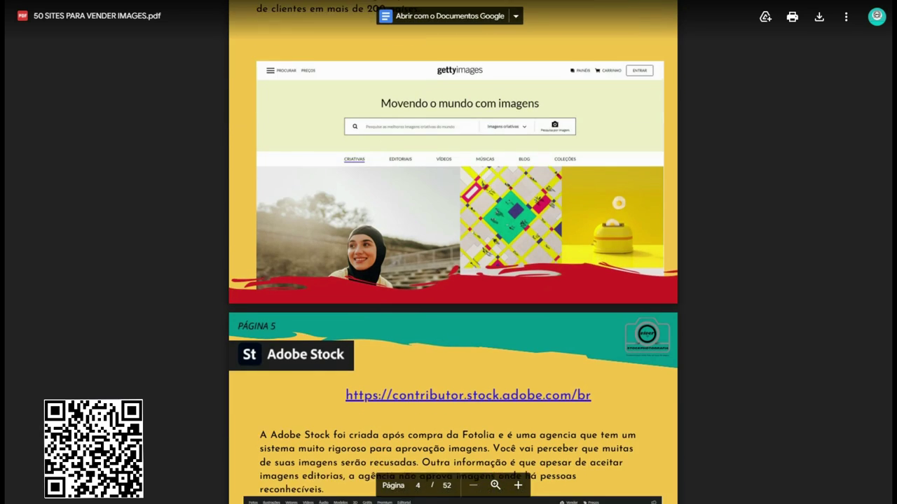
{"action": "scroll", "coordinate": [453, 253], "scroll_direction": "down", "scroll_amount": 3}
{"action": "scroll", "coordinate": [452, 252], "scroll_direction": "down", "scroll_amount": 2}
{"action": "scroll", "coordinate": [452, 252], "scroll_direction": "down", "scroll_amount": 2}
{"action": "scroll", "coordinate": [452, 253], "scroll_direction": "down", "scroll_amount": 1}
{"action": "scroll", "coordinate": [452, 252], "scroll_direction": "down", "scroll_amount": 3}
{"action": "scroll", "coordinate": [449, 114], "scroll_direction": "down", "scroll_amount": 6}
{"action": "scroll", "coordinate": [449, 114], "scroll_direction": "down", "scroll_amount": 2}
{"action": "scroll", "coordinate": [449, 114], "scroll_direction": "down", "scroll_amount": 2}
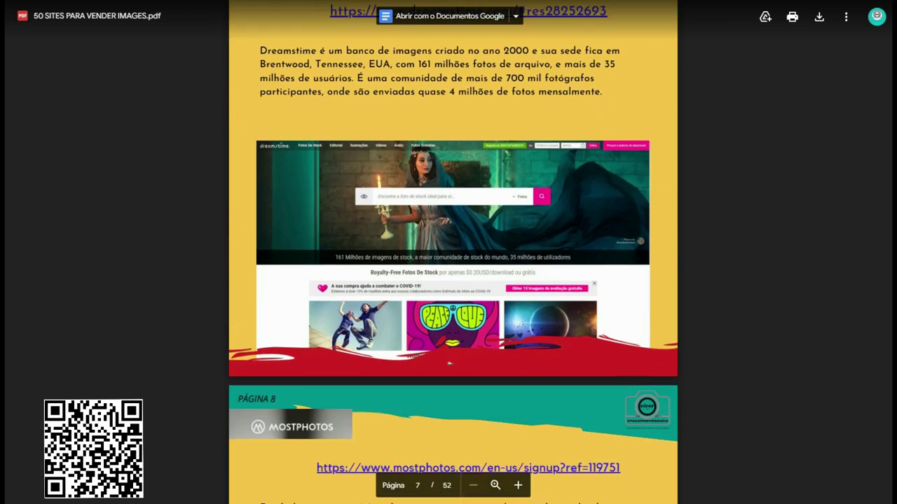
{"action": "scroll", "coordinate": [449, 115], "scroll_direction": "down", "scroll_amount": 4}
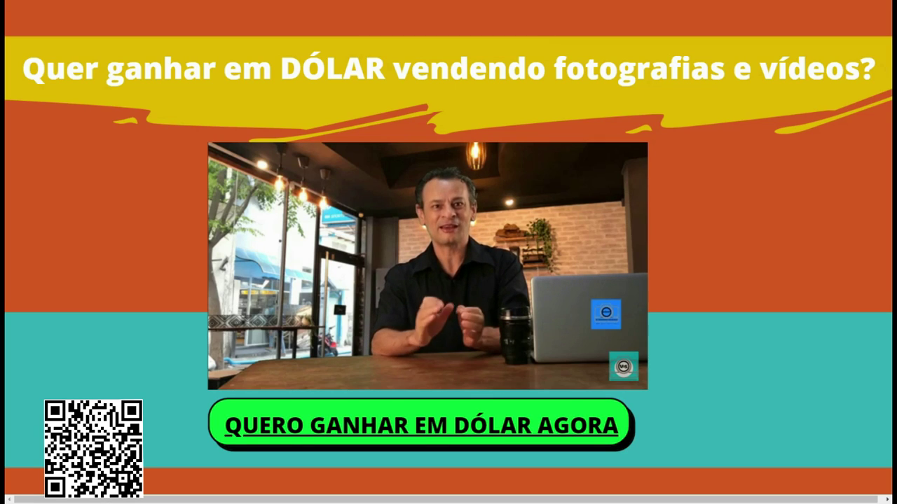
{"action": "scroll", "coordinate": [448, 252], "scroll_direction": "down", "scroll_amount": 2}
{"action": "scroll", "coordinate": [448, 252], "scroll_direction": "down", "scroll_amount": 2}
{"action": "scroll", "coordinate": [449, 252], "scroll_direction": "down", "scroll_amount": 2}
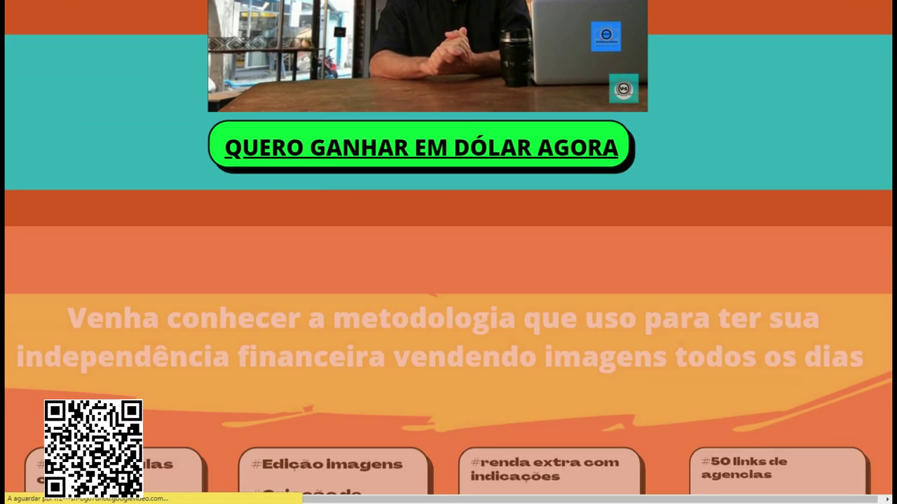
{"action": "scroll", "coordinate": [448, 252], "scroll_direction": "down", "scroll_amount": 3}
{"action": "scroll", "coordinate": [449, 253], "scroll_direction": "down", "scroll_amount": 1}
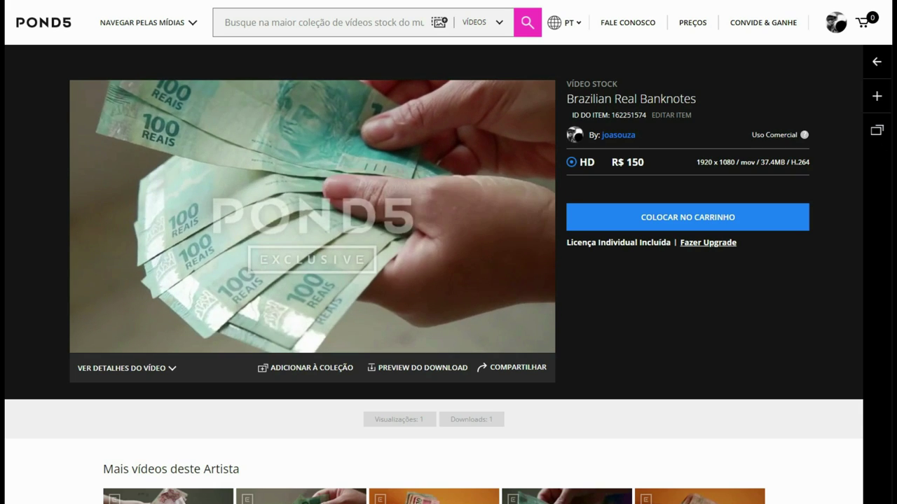
Open the artist's Brazilian Real Currency Banknotes clip from Mais vídeos deste Artista.
{"action": "scroll", "coordinate": [520, 357], "scroll_direction": "down", "scroll_amount": 3}
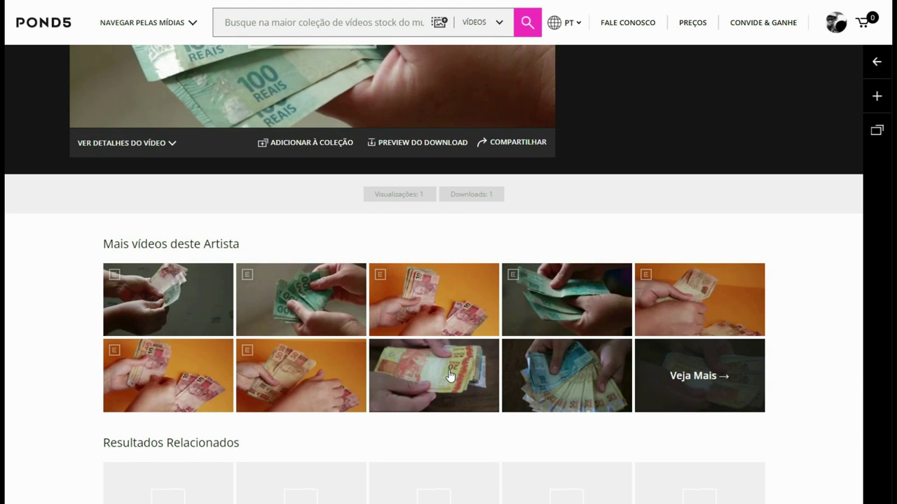
{"action": "left_click", "coordinate": [449, 376]}
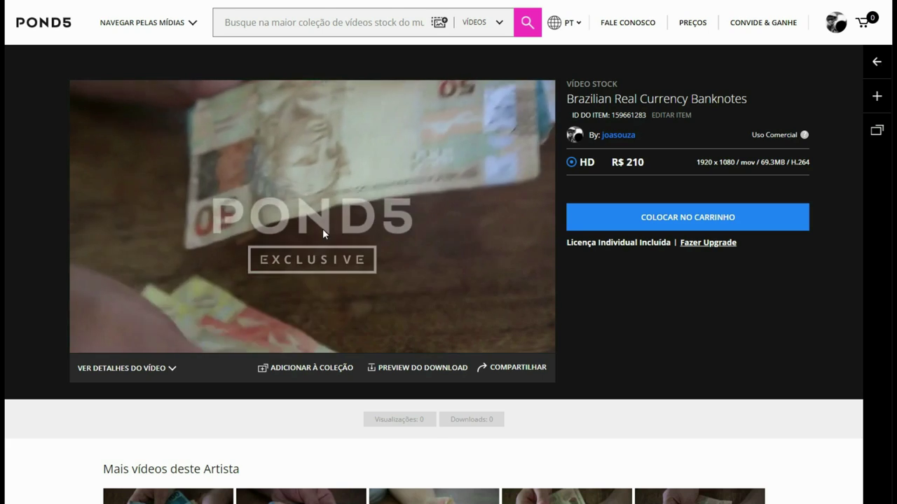
{"action": "mouse_move", "coordinate": [330, 350]}
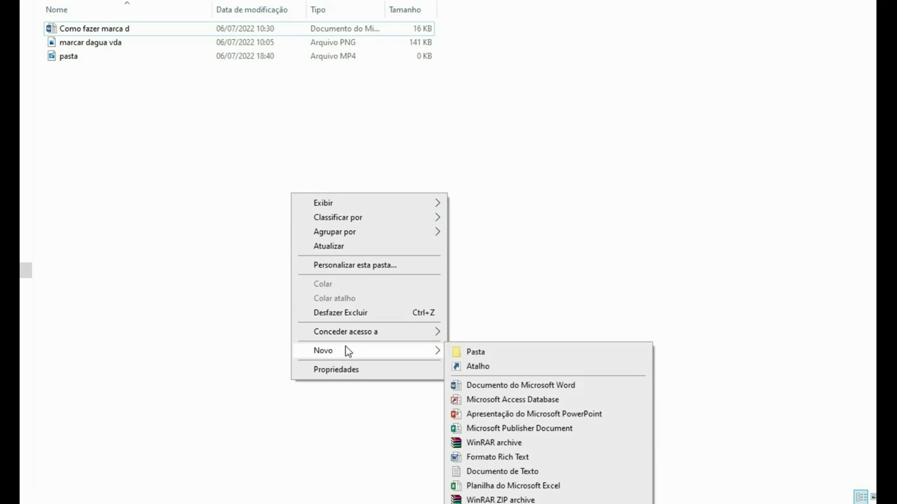
Create a new folder named 'marca dagua' and open it.
{"action": "left_click", "coordinate": [489, 354]}
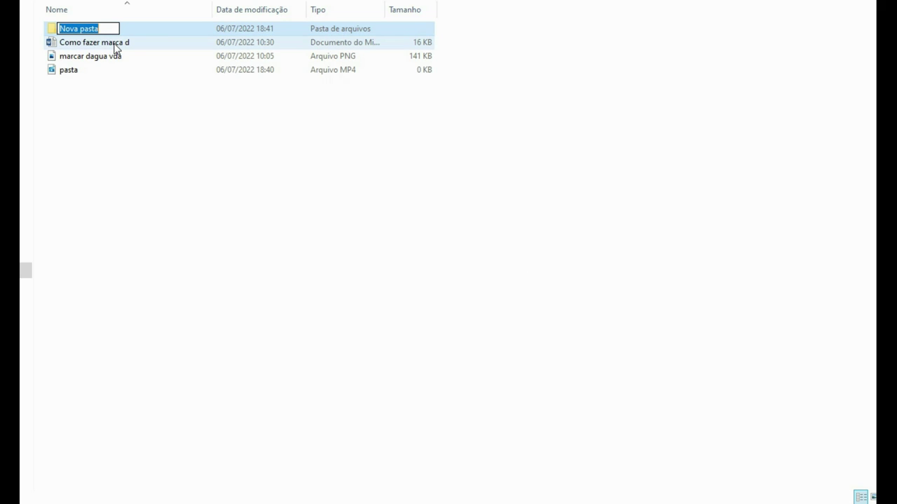
{"action": "type", "text": "marca dagua"}
{"action": "left_click", "coordinate": [49, 30]}
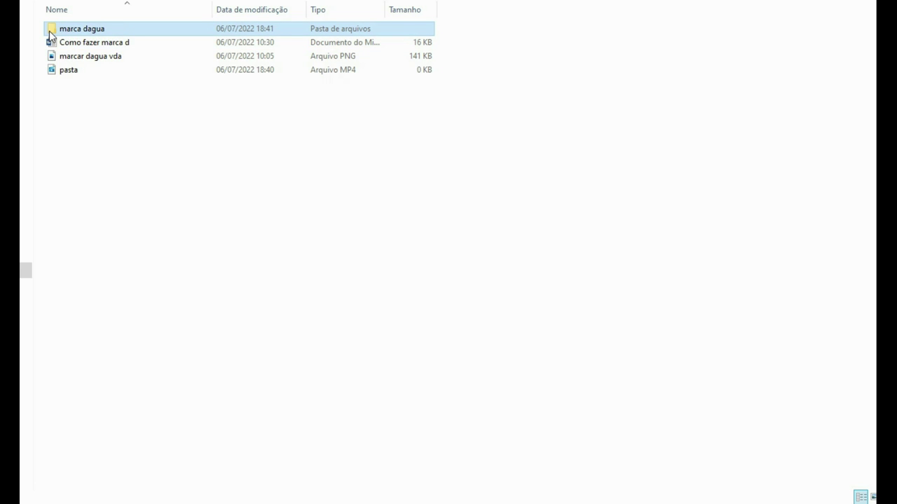
{"action": "right_click", "coordinate": [49, 31]}
{"action": "left_click", "coordinate": [98, 40]}
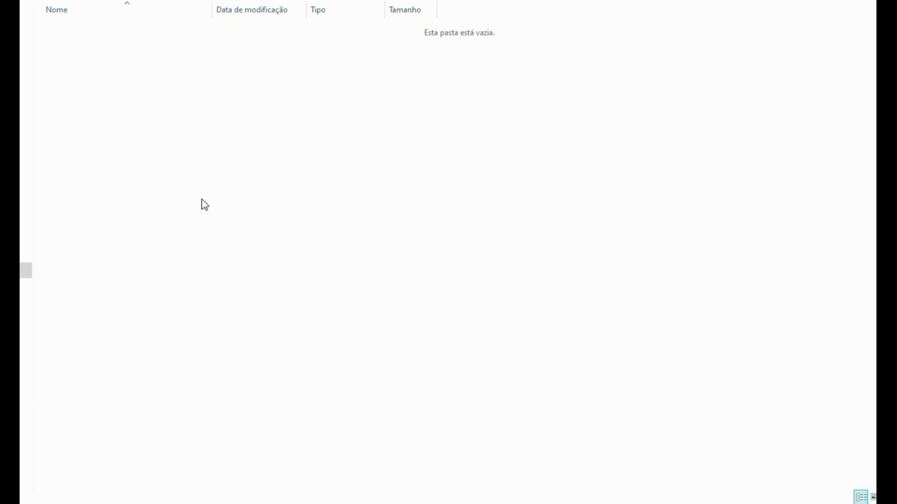
Paste the eight JPG photos and switch the folder to Ícones grandes view.
{"action": "key", "text": "ctrl+v"}
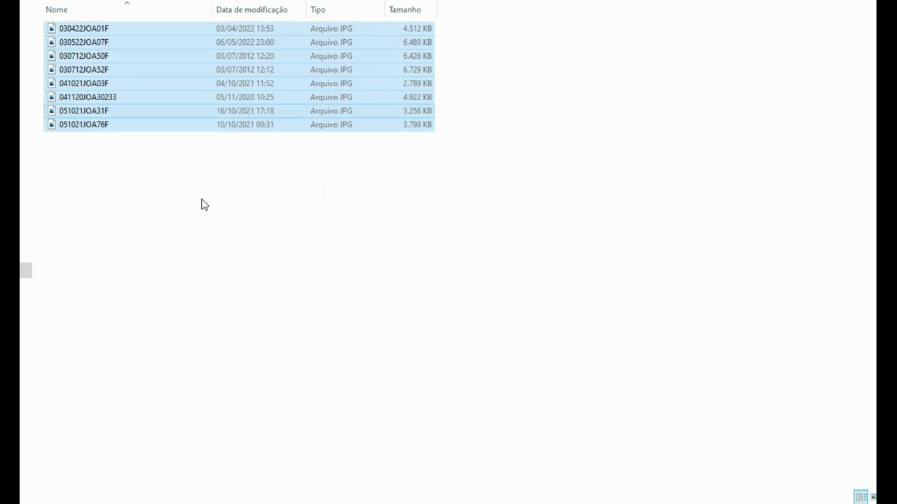
{"action": "right_click", "coordinate": [575, 253]}
{"action": "mouse_move", "coordinate": [651, 256]}
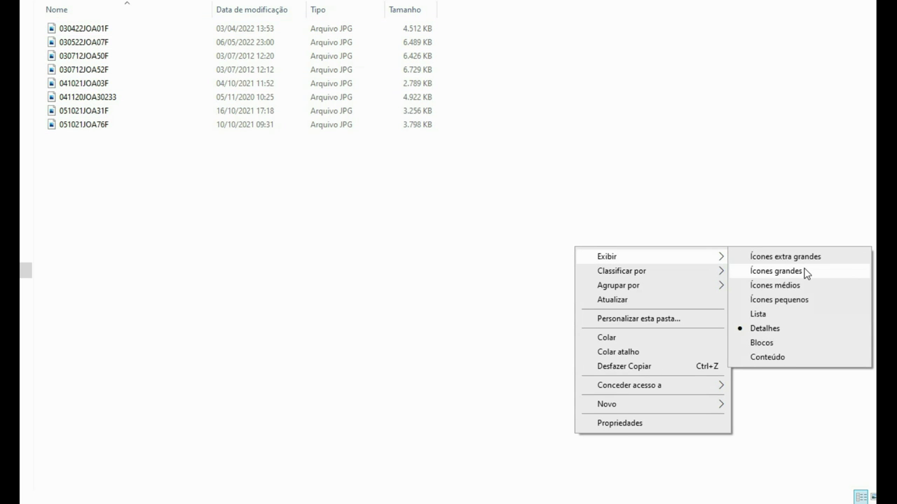
{"action": "left_click", "coordinate": [805, 273]}
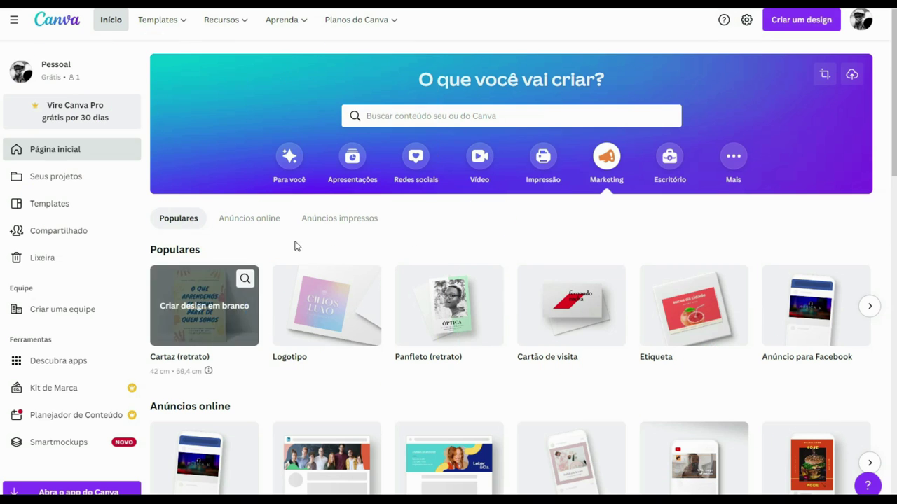
Browse the presentation and marketing categories, then start a blank Vídeo design from 'Para você'.
{"action": "left_click", "coordinate": [349, 159]}
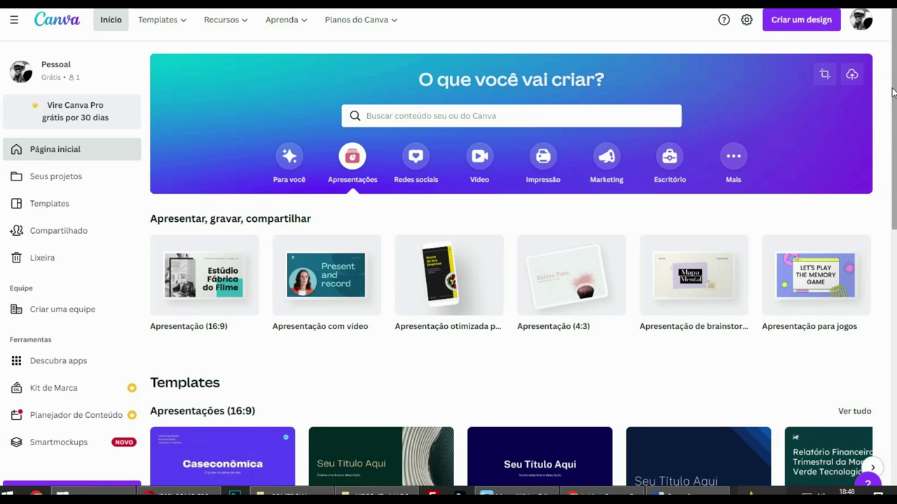
{"action": "scroll", "coordinate": [895, 86], "scroll_direction": "down", "scroll_amount": 1}
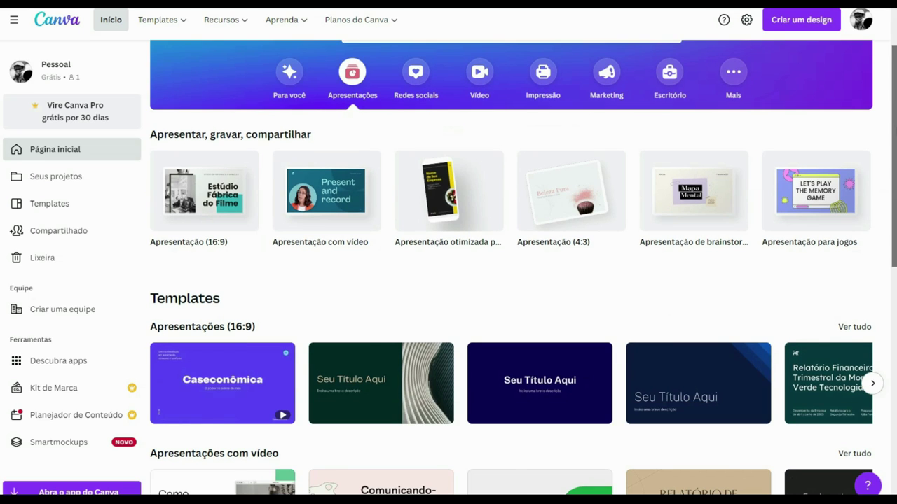
{"action": "left_click_drag", "start_coordinate": [893, 130], "coordinate": [894, 273]}
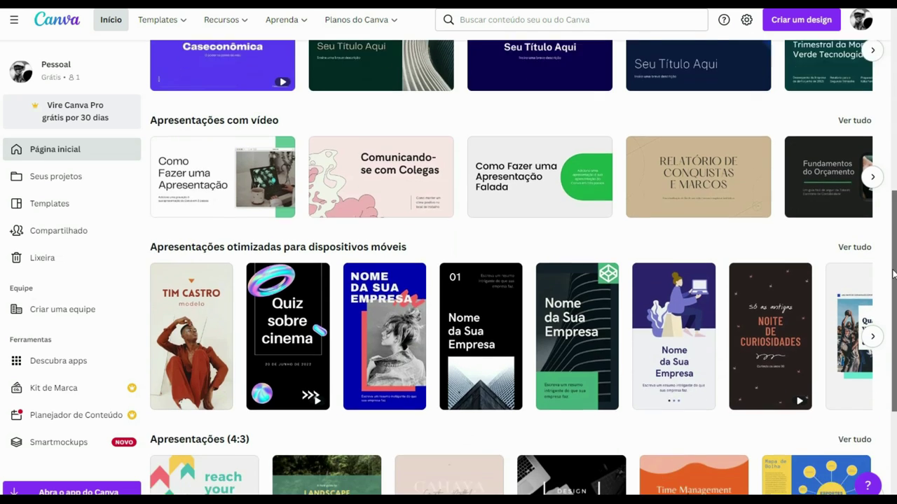
{"action": "mouse_move", "coordinate": [893, 273]}
{"action": "left_mouse_down"}
{"action": "mouse_move", "coordinate": [894, 368]}
{"action": "mouse_move", "coordinate": [894, 196]}
{"action": "left_mouse_up"}
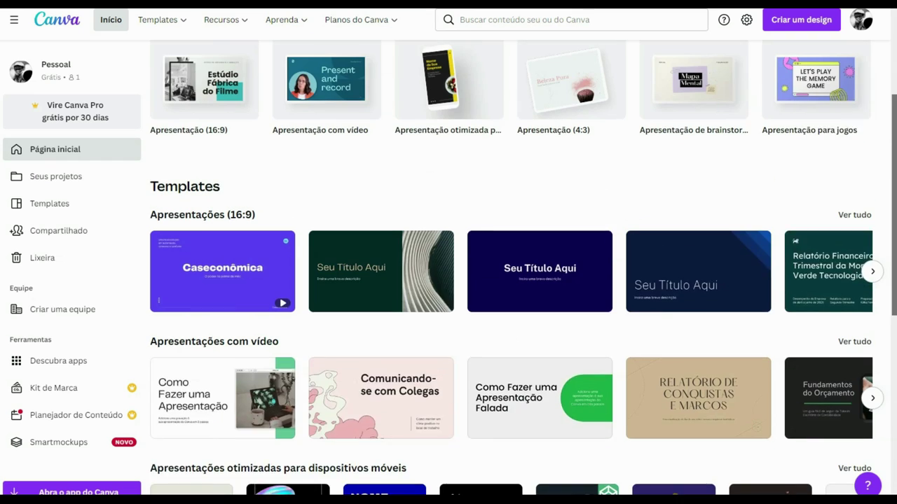
{"action": "scroll", "coordinate": [537, 176], "scroll_direction": "up", "scroll_amount": 2}
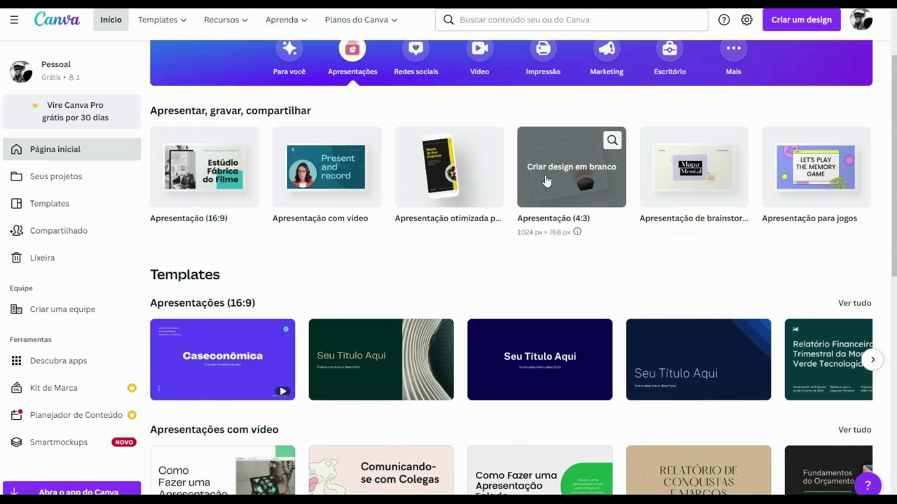
{"action": "scroll", "coordinate": [606, 164], "scroll_direction": "up", "scroll_amount": 3}
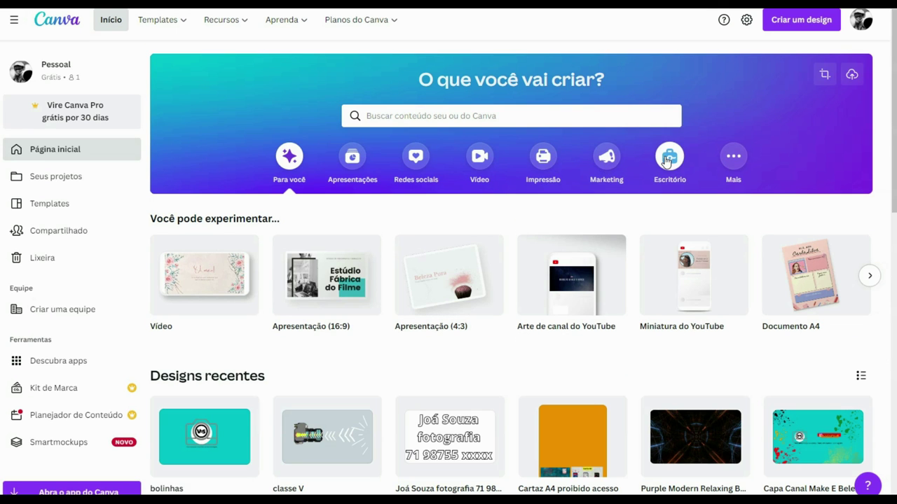
{"action": "left_click", "coordinate": [607, 163]}
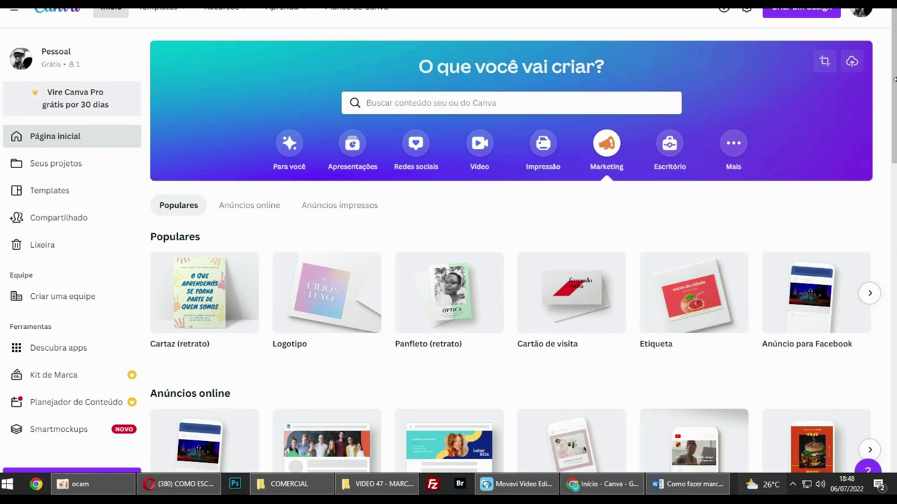
{"action": "left_click_drag", "start_coordinate": [893, 87], "coordinate": [893, 257]}
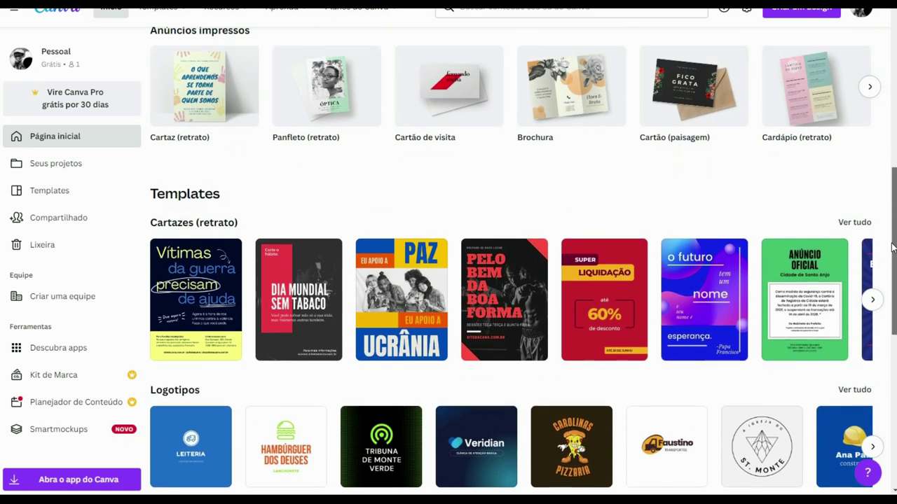
{"action": "left_click_drag", "start_coordinate": [893, 258], "coordinate": [895, 64]}
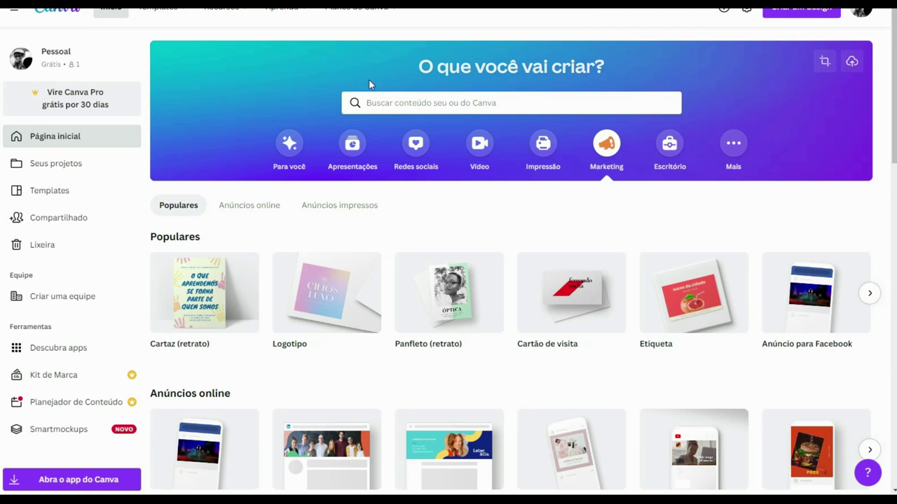
{"action": "left_click", "coordinate": [286, 156]}
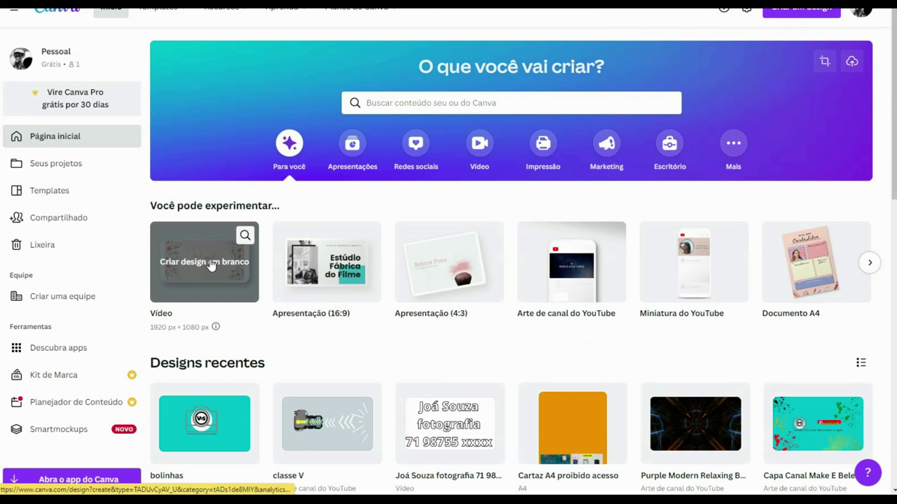
{"action": "left_click", "coordinate": [211, 264]}
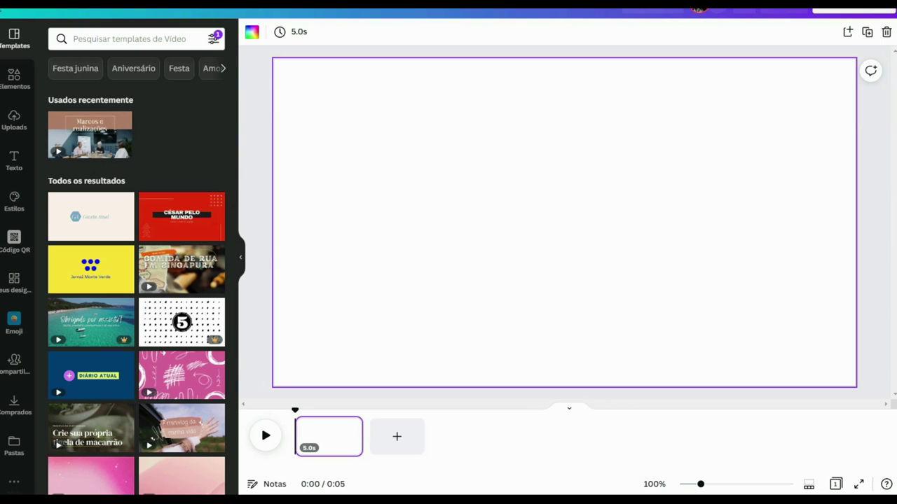
Search Elements for 'fotografia', then add and remove the outlined camera icon.
{"action": "left_click", "coordinate": [11, 78]}
{"action": "left_click", "coordinate": [120, 40]}
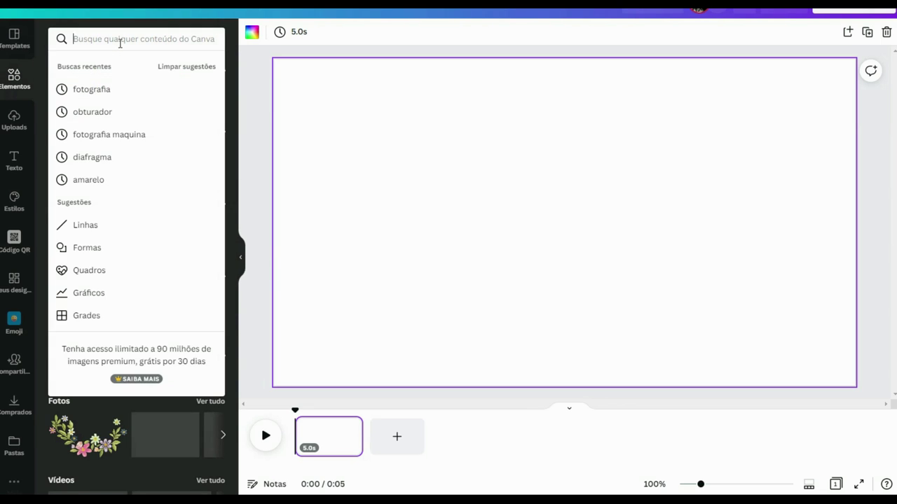
{"action": "type", "text": "fotografia"}
{"action": "key", "text": "Return"}
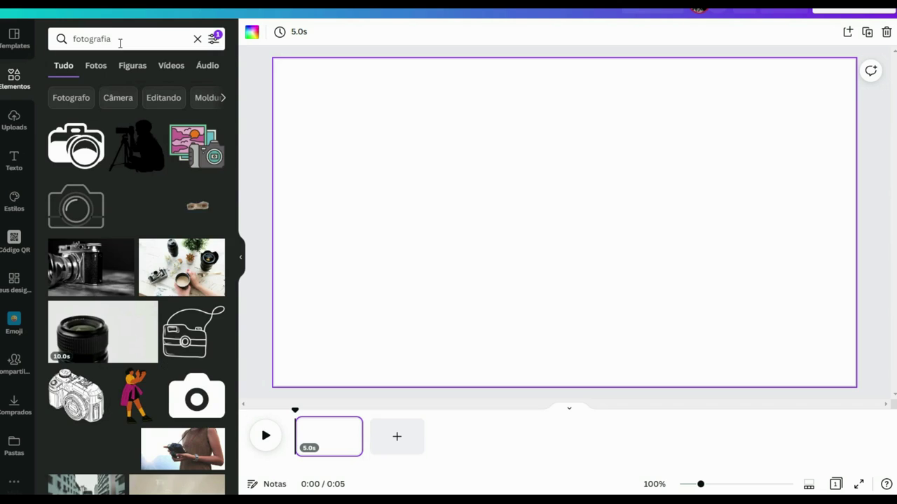
{"action": "scroll", "coordinate": [140, 175], "scroll_direction": "down", "scroll_amount": 1}
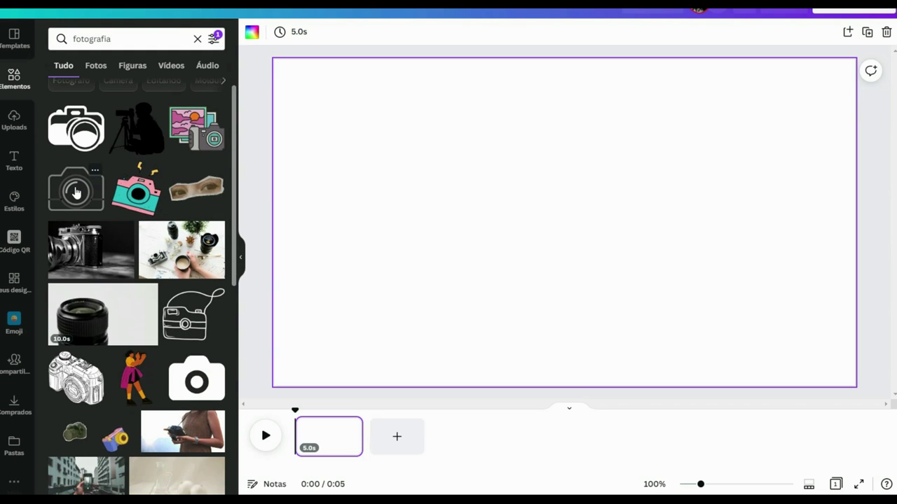
{"action": "left_click", "coordinate": [77, 193]}
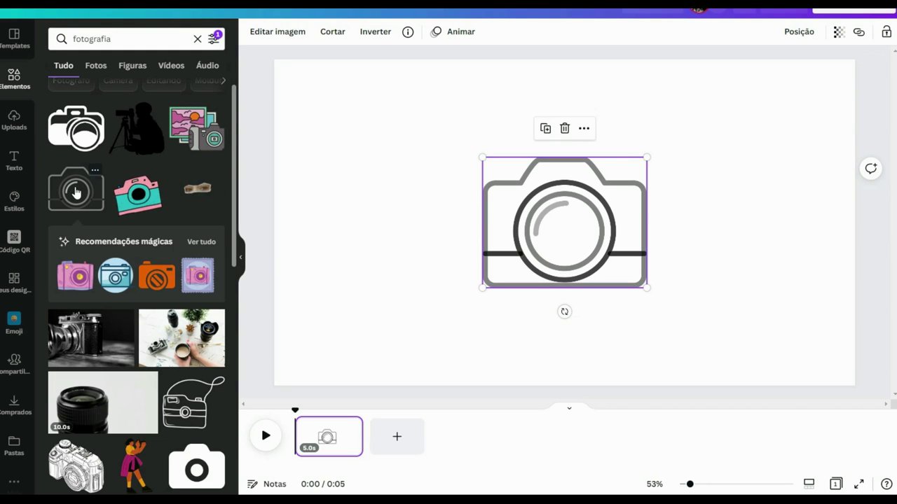
{"action": "key", "text": "Delete"}
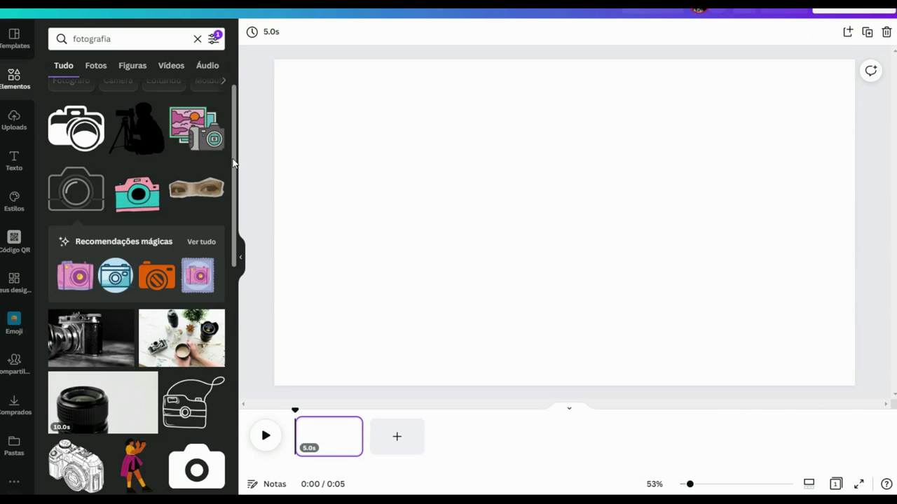
Try the aperture icon, remove it, and scroll further through the fotografia graphics.
{"action": "left_click_drag", "start_coordinate": [233, 160], "coordinate": [228, 423]}
{"action": "scroll", "coordinate": [175, 392], "scroll_direction": "down", "scroll_amount": 1}
{"action": "left_click", "coordinate": [93, 326]}
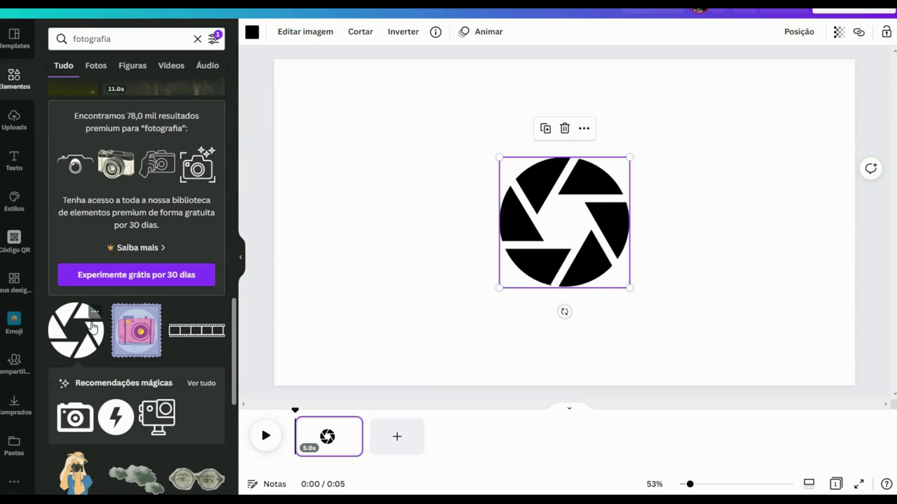
{"action": "key", "text": "Delete"}
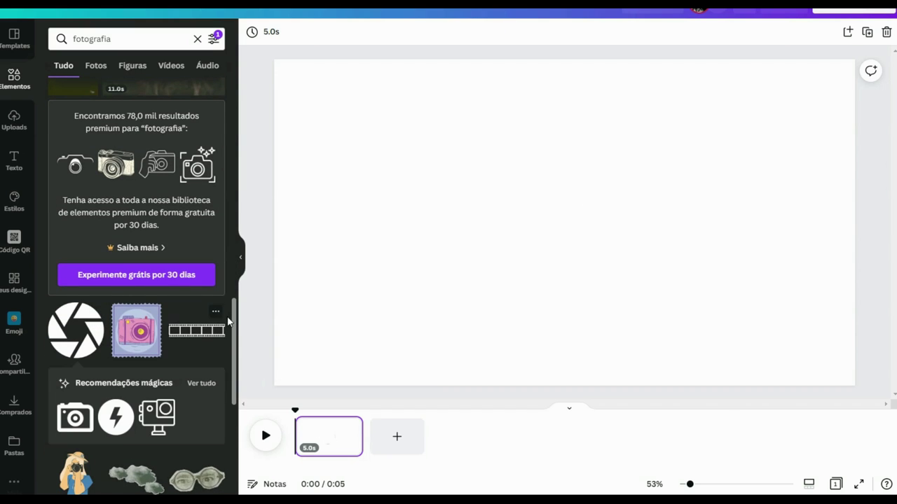
{"action": "scroll", "coordinate": [225, 326], "scroll_direction": "down", "scroll_amount": 1}
{"action": "scroll", "coordinate": [228, 344], "scroll_direction": "down", "scroll_amount": 2}
{"action": "scroll", "coordinate": [231, 364], "scroll_direction": "down", "scroll_amount": 1}
{"action": "scroll", "coordinate": [235, 385], "scroll_direction": "down", "scroll_amount": 1}
{"action": "scroll", "coordinate": [236, 398], "scroll_direction": "down", "scroll_amount": 2}
{"action": "scroll", "coordinate": [236, 398], "scroll_direction": "down", "scroll_amount": 1}
{"action": "scroll", "coordinate": [235, 398], "scroll_direction": "down", "scroll_amount": 2}
{"action": "scroll", "coordinate": [236, 398], "scroll_direction": "down", "scroll_amount": 1}
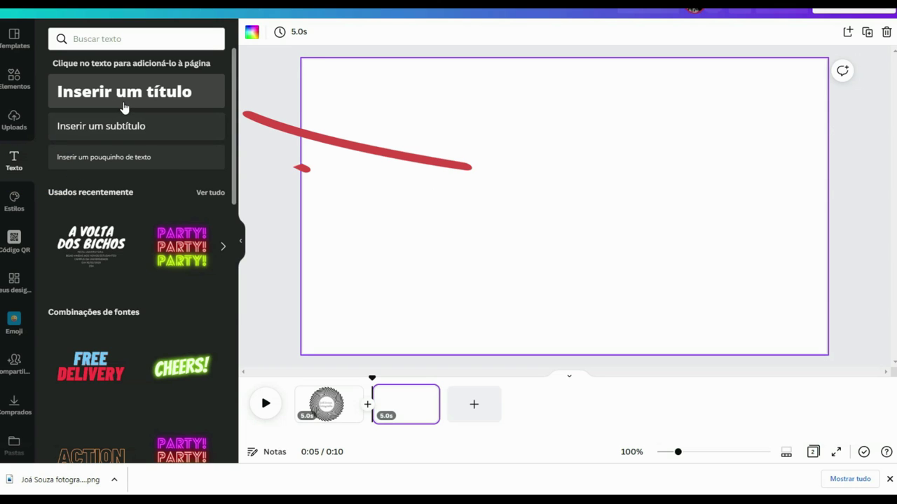
Add a heading with the photographer's name, 'fotografia' and phone number, enlarged to size 156.
{"action": "left_click", "coordinate": [124, 107]}
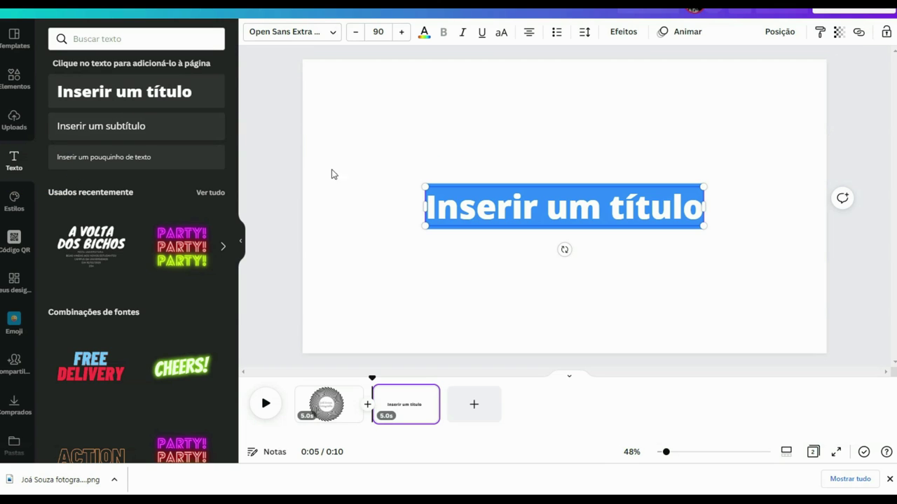
{"action": "key", "text": "BackSpace"}
{"action": "type", "text": "Joá Souza fotograf"}
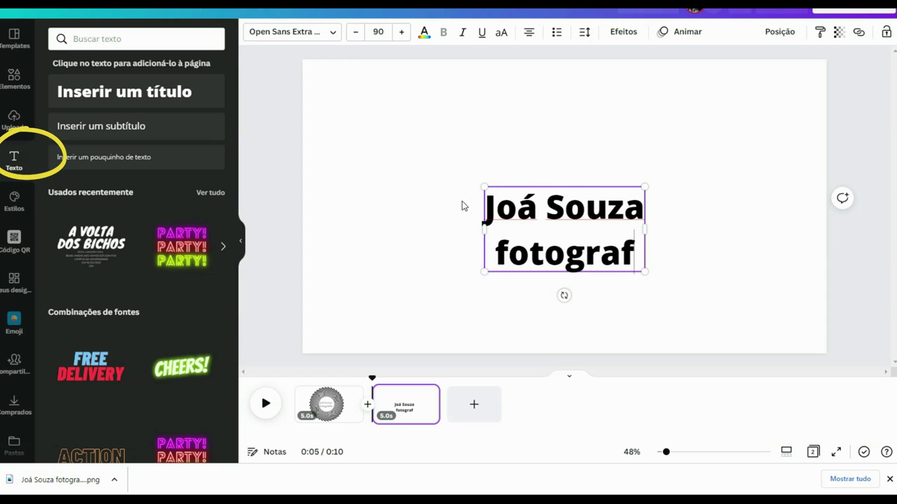
{"action": "type", "text": "ia 71 98755- XXXX"}
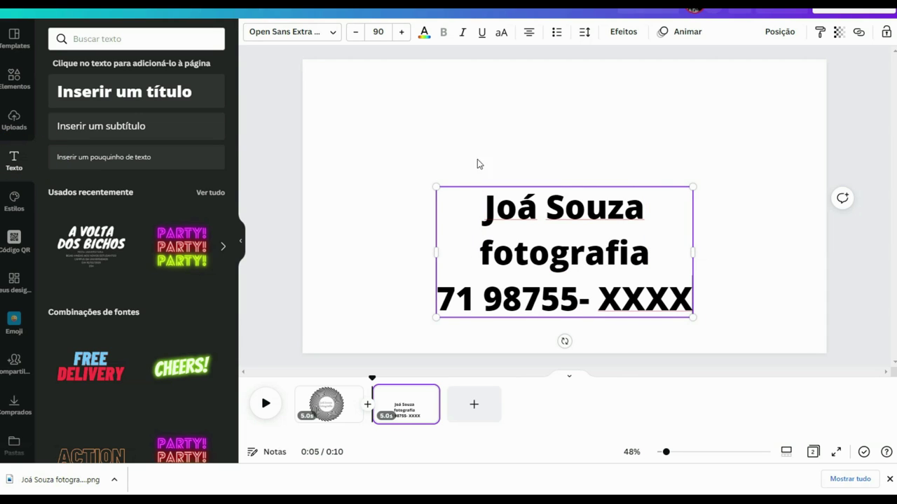
{"action": "left_click_drag", "start_coordinate": [437, 187], "coordinate": [404, 81]}
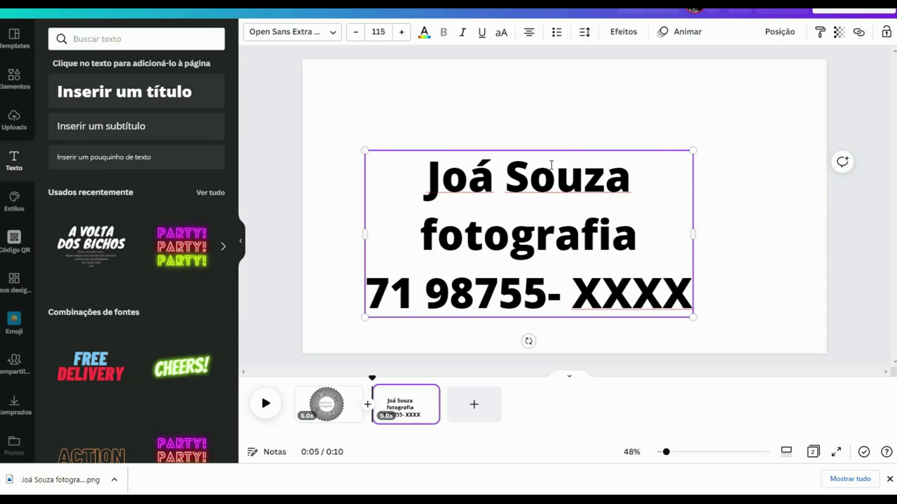
{"action": "left_click_drag", "start_coordinate": [692, 150], "coordinate": [809, 91]}
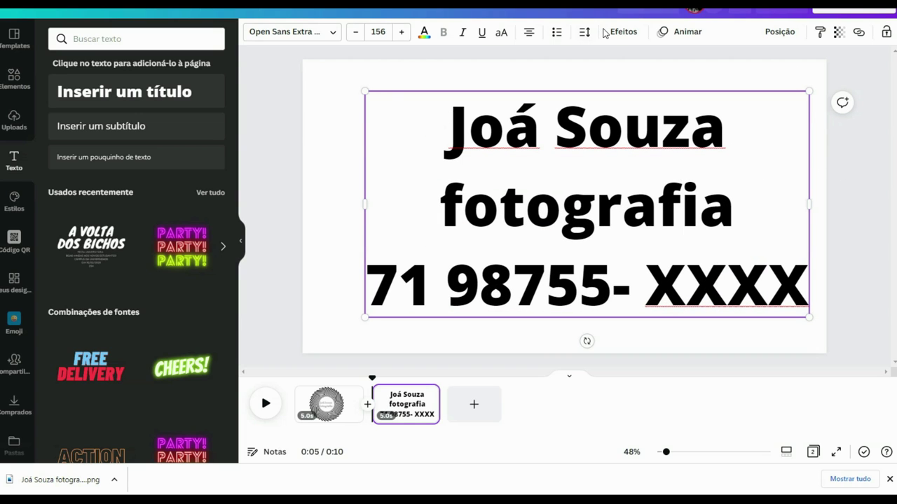
{"action": "left_click", "coordinate": [620, 31]}
Apply the Vazado outline to the heading, pick PNG for download, and add the spiral graphic.
{"action": "left_click", "coordinate": [74, 184]}
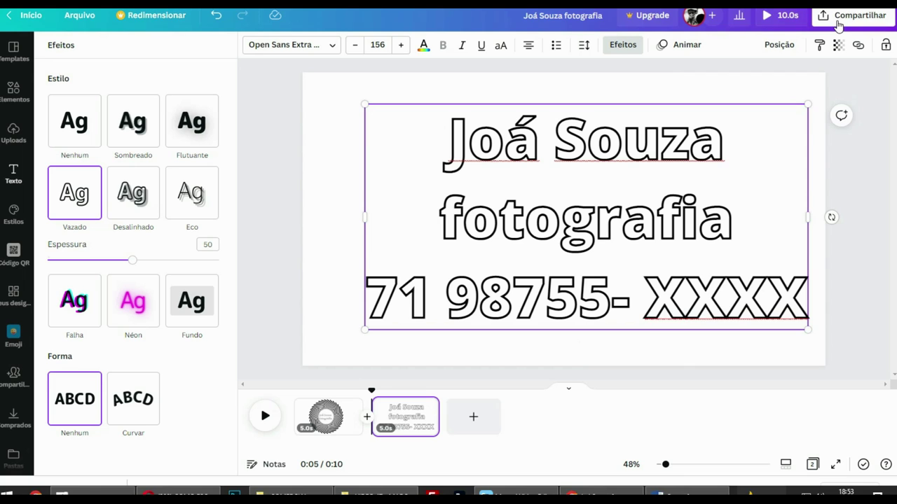
{"action": "left_click", "coordinate": [838, 21]}
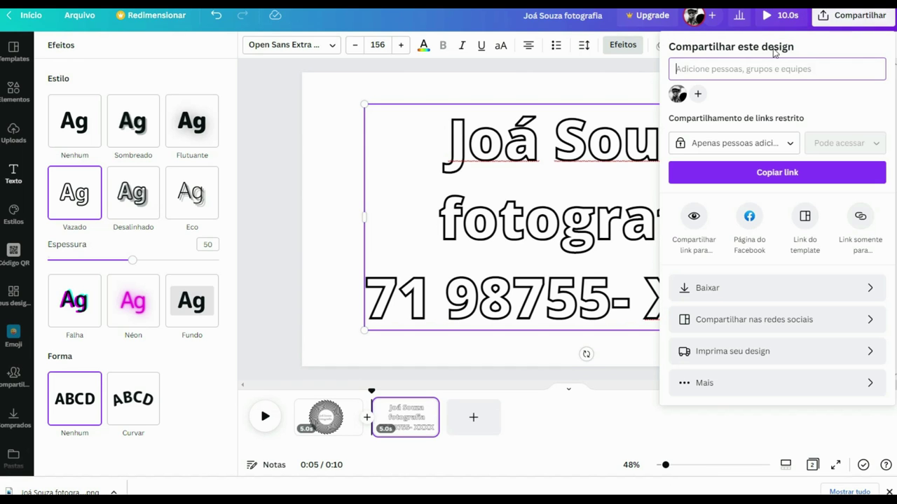
{"action": "left_click", "coordinate": [713, 294]}
{"action": "left_click", "coordinate": [728, 94]}
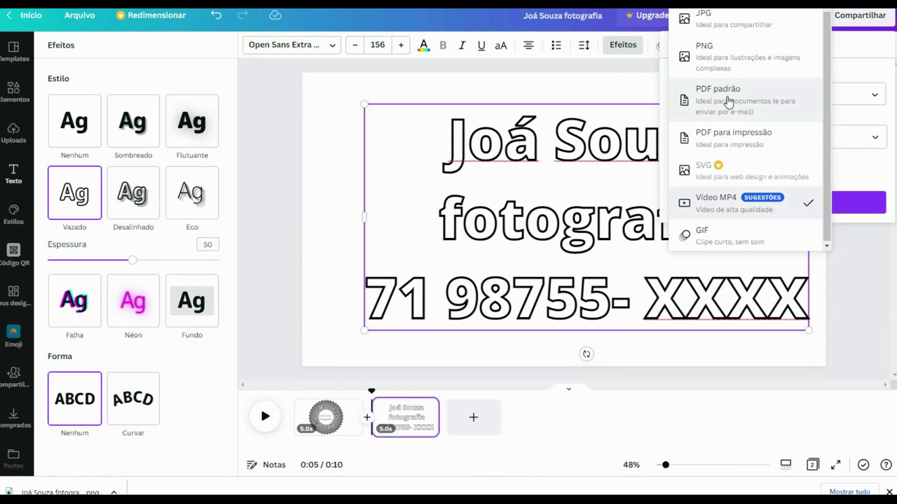
{"action": "left_click", "coordinate": [712, 63]}
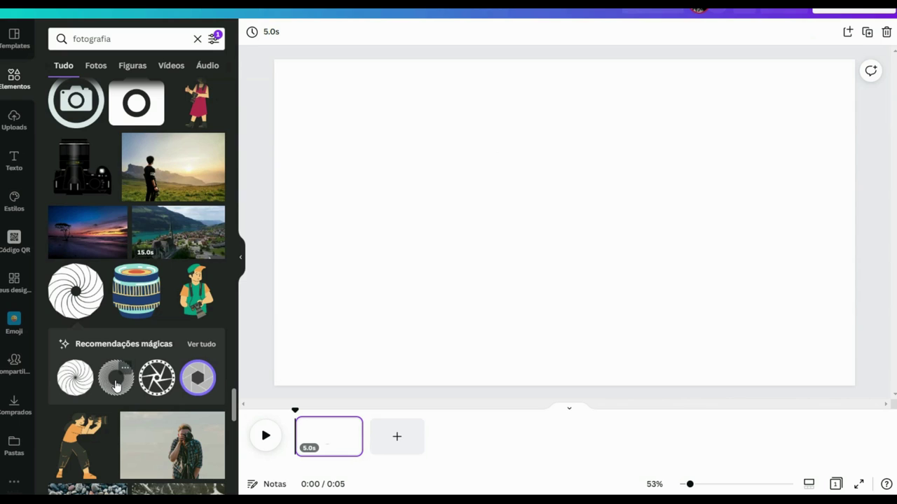
{"action": "left_click", "coordinate": [115, 384]}
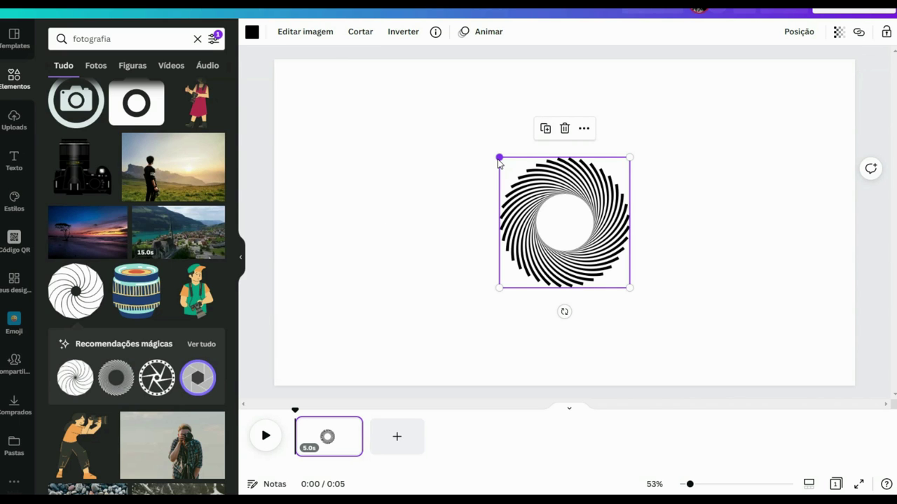
Enlarge the spiral and type the photographer's name with 'fotografia' as a text box.
{"action": "left_click_drag", "start_coordinate": [498, 158], "coordinate": [342, 110]}
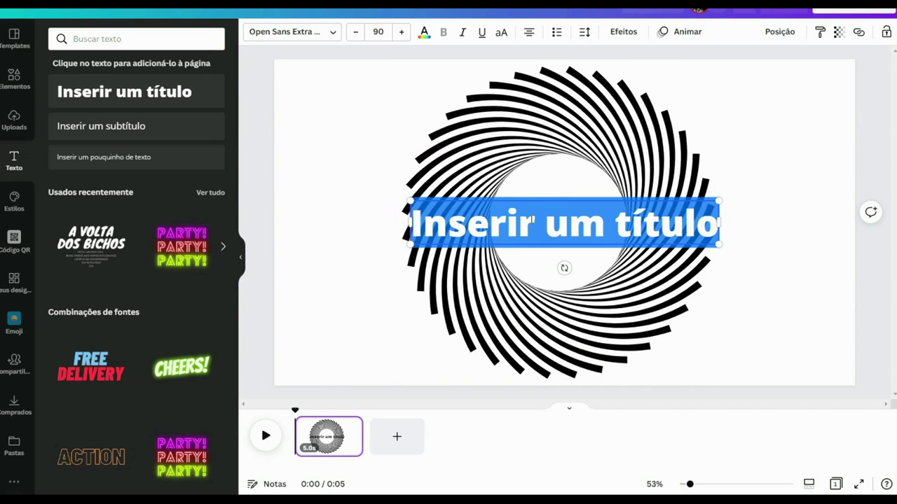
{"action": "type", "text": "jo"}
{"action": "key", "text": "BackSpace"}
{"action": "key", "text": "BackSpace"}
{"action": "type", "text": "J"}
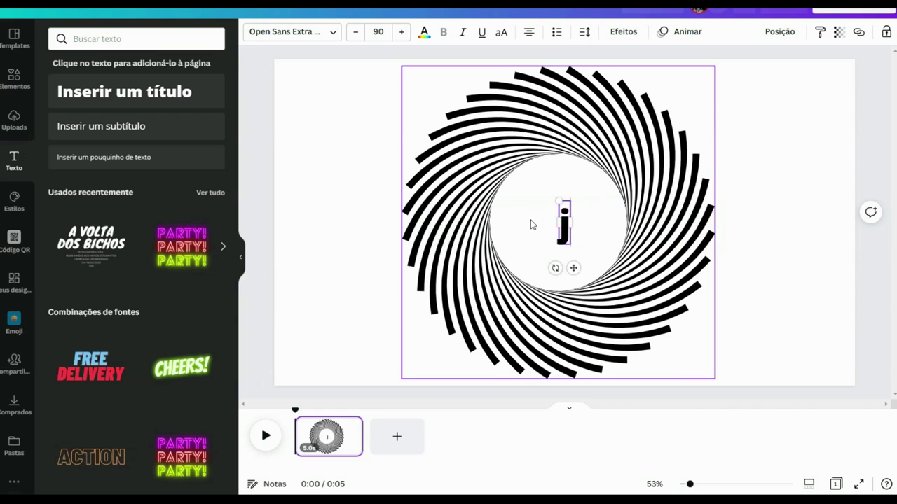
{"action": "type", "text": "oá Souza fotografia"}
{"action": "key", "text": "Escape"}
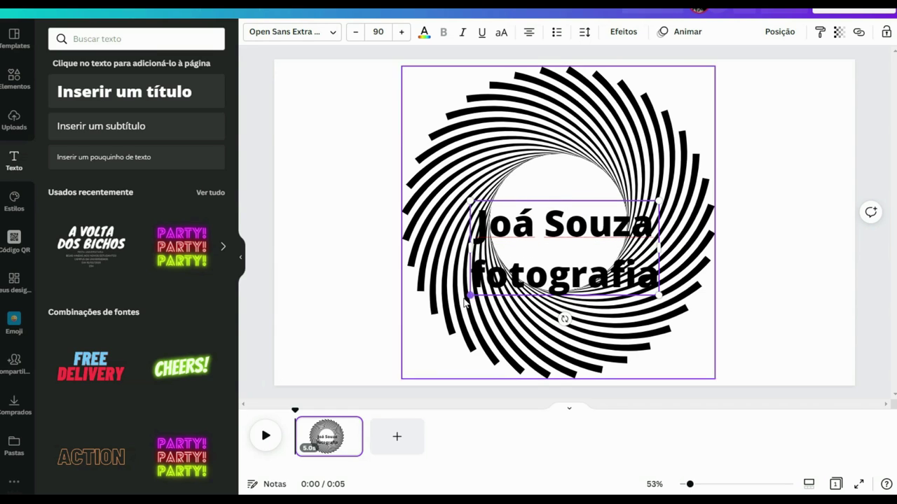
Resize the text to 55.7, centre it inside the spiral, and apply the Vazado outline.
{"action": "left_click_drag", "start_coordinate": [477, 295], "coordinate": [534, 263]}
{"action": "left_click_drag", "start_coordinate": [660, 264], "coordinate": [611, 237]}
{"action": "left_click_drag", "start_coordinate": [537, 203], "coordinate": [509, 188]}
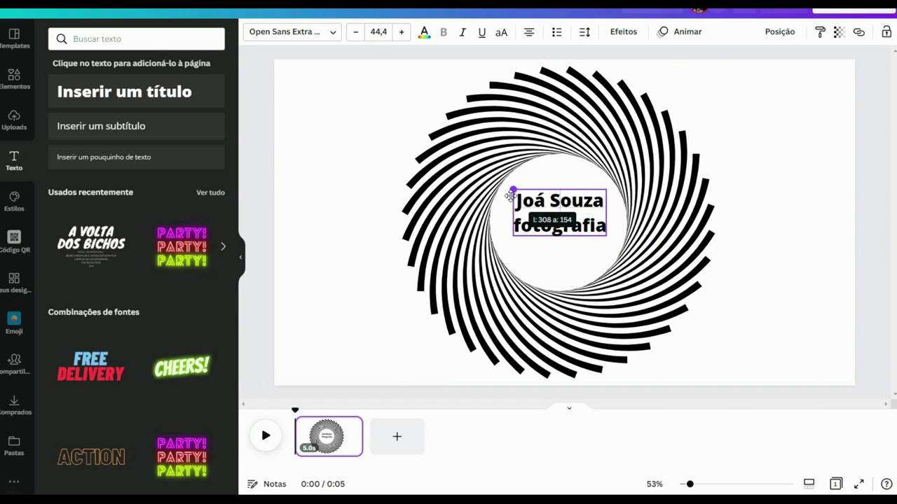
{"action": "left_click", "coordinate": [561, 259]}
{"action": "left_click_drag", "start_coordinate": [564, 218], "coordinate": [549, 224]}
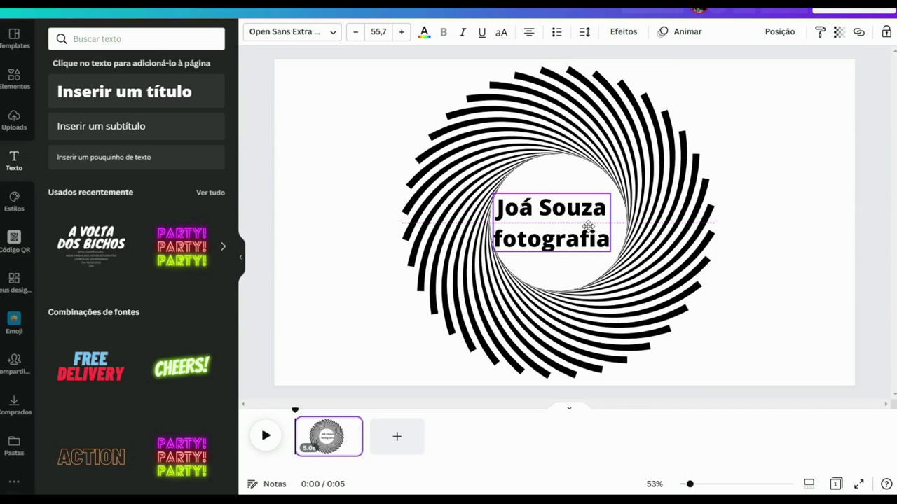
{"action": "left_click", "coordinate": [623, 31]}
{"action": "left_click", "coordinate": [75, 179]}
{"action": "left_click", "coordinate": [791, 195]}
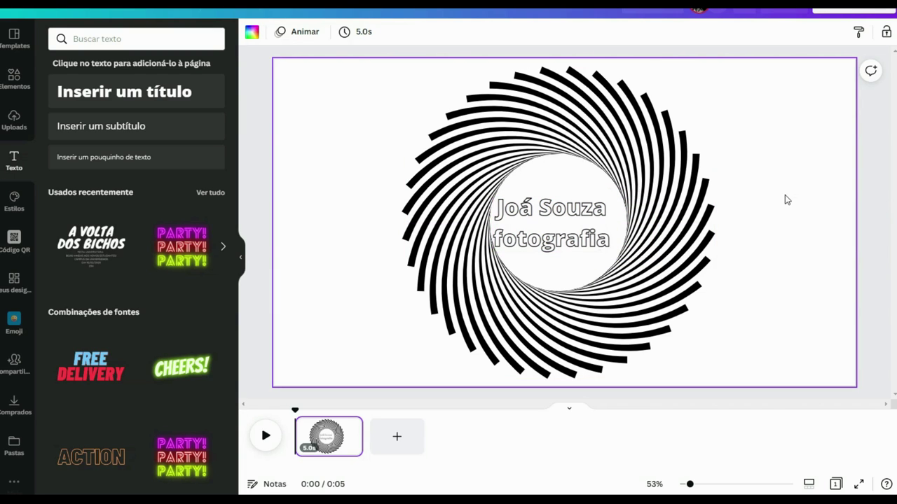
Download the spiral logo as a PNG and open images 1 and 2 in Photoshop.
{"action": "left_click", "coordinate": [833, 11]}
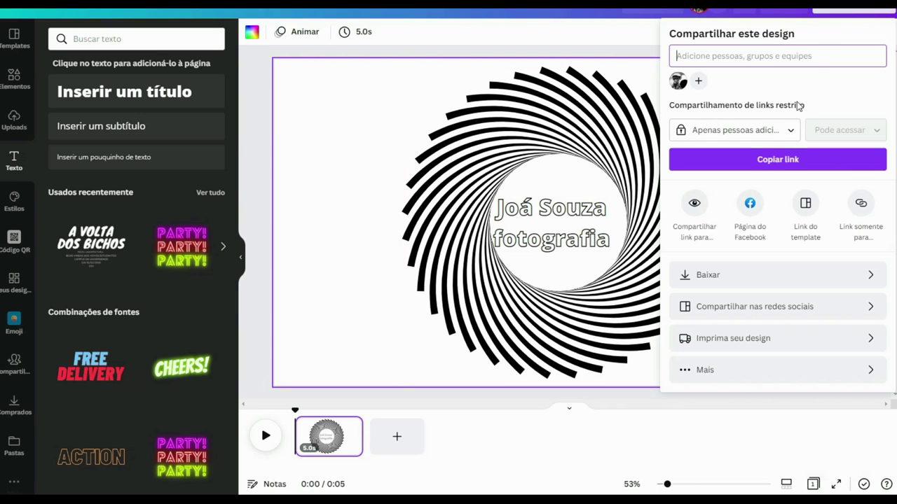
{"action": "left_click", "coordinate": [707, 274]}
{"action": "left_click", "coordinate": [778, 81]}
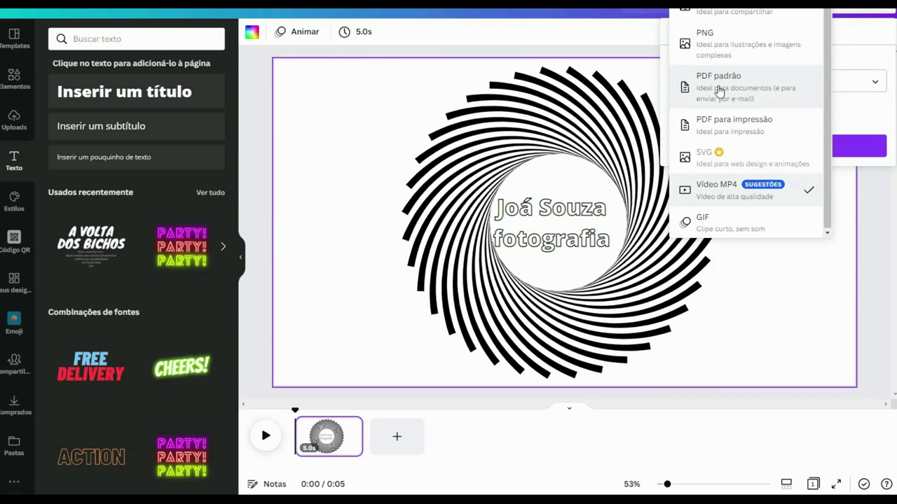
{"action": "left_click", "coordinate": [707, 39]}
{"action": "left_click", "coordinate": [724, 233]}
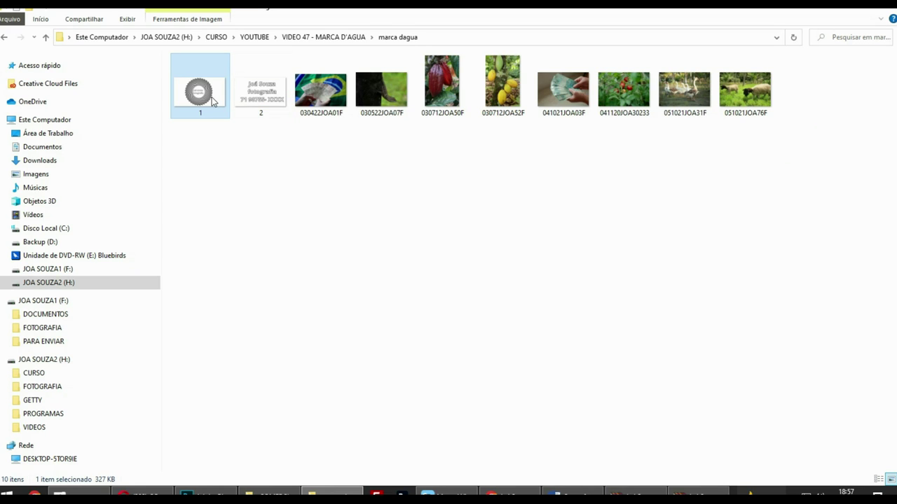
{"action": "left_click", "coordinate": [260, 91], "text": "ctrl"}
{"action": "key", "text": "Return"}
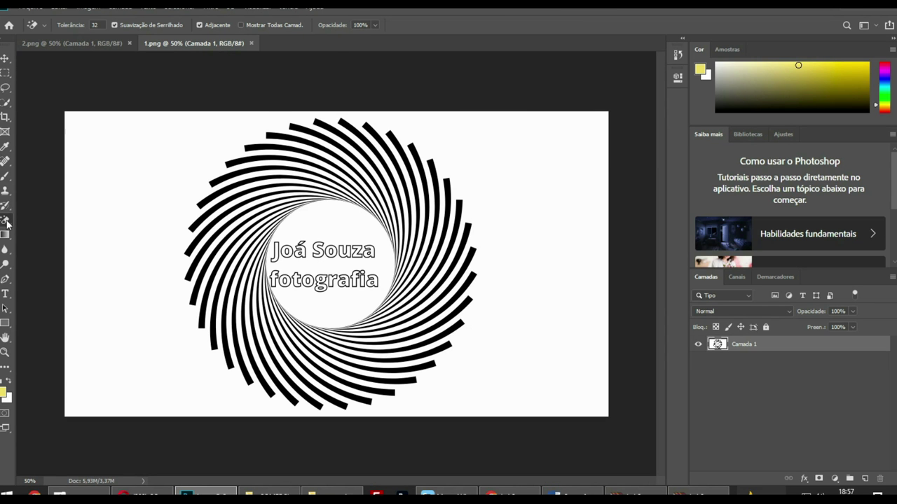
With the Magic Eraser, clear the white background and the fills inside the name's letters.
{"action": "right_click", "coordinate": [7, 222]}
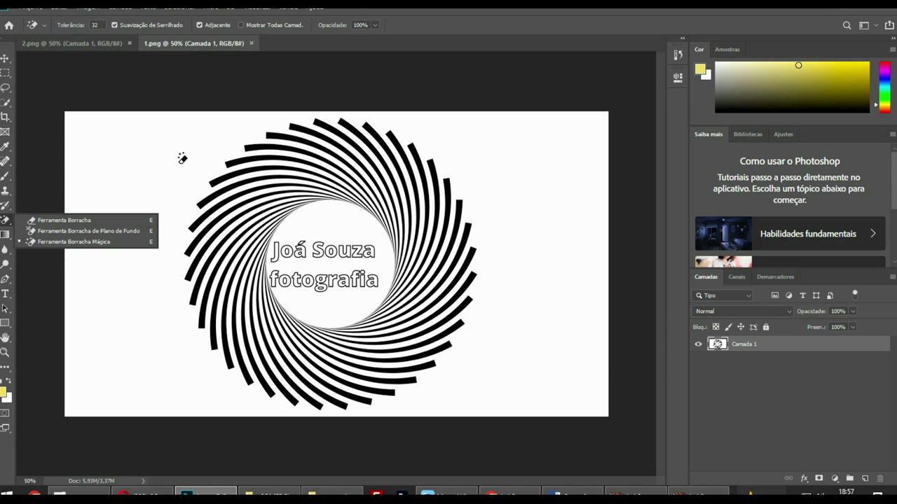
{"action": "left_click", "coordinate": [153, 168]}
{"action": "key", "text": "ctrl+plus"}
{"action": "key", "text": "ctrl+plus"}
{"action": "key", "text": "ctrl+plus"}
{"action": "left_click", "coordinate": [95, 215]}
{"action": "left_click", "coordinate": [122, 208]}
{"action": "left_click", "coordinate": [193, 219]}
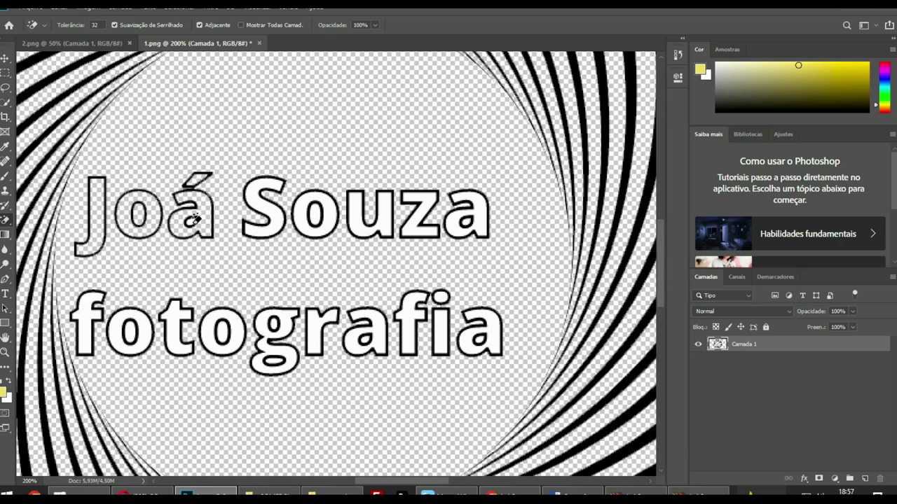
{"action": "left_click", "coordinate": [258, 234]}
{"action": "left_click", "coordinate": [301, 212]}
{"action": "left_click", "coordinate": [359, 210]}
{"action": "left_click", "coordinate": [419, 213]}
{"action": "left_click", "coordinate": [466, 221]}
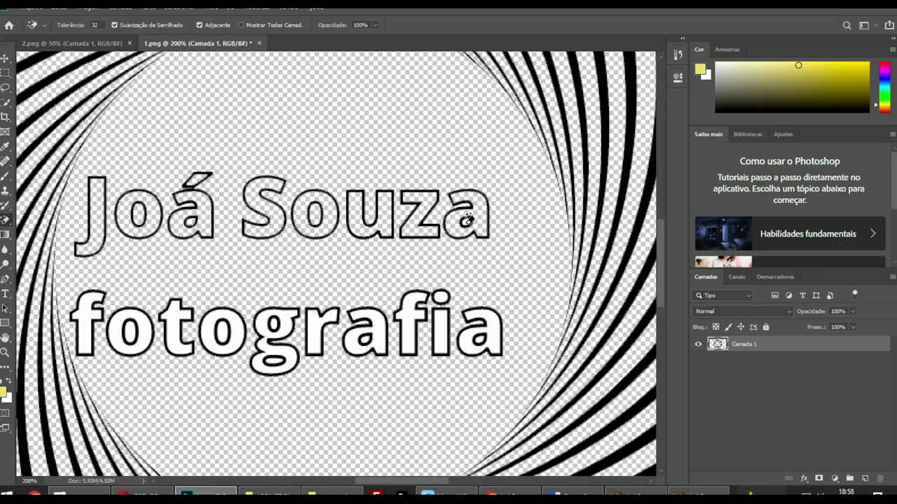
Erase the white fills inside every letter of 'fotografia', including the i's dot.
{"action": "left_click", "coordinate": [79, 330]}
{"action": "left_click", "coordinate": [120, 333]}
{"action": "left_click", "coordinate": [172, 326]}
{"action": "left_click", "coordinate": [208, 326]}
{"action": "left_click", "coordinate": [266, 323]}
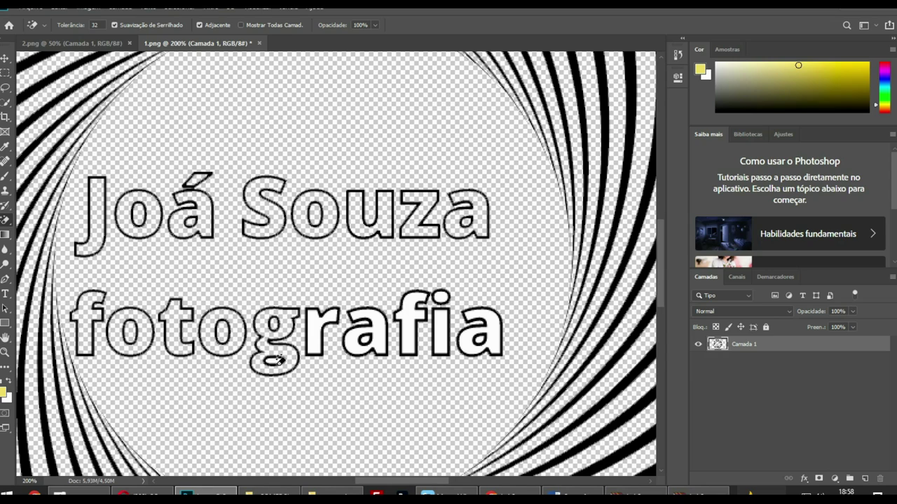
{"action": "left_click", "coordinate": [311, 336]}
{"action": "left_click", "coordinate": [372, 337]}
{"action": "left_click", "coordinate": [410, 333]}
{"action": "left_click", "coordinate": [442, 332]}
{"action": "left_click", "coordinate": [440, 295]}
{"action": "left_click", "coordinate": [480, 343]}
Zoom out to fit the spiral and lower the logo layer's opacity to about 41%.
{"action": "key", "text": "ctrl+minus"}
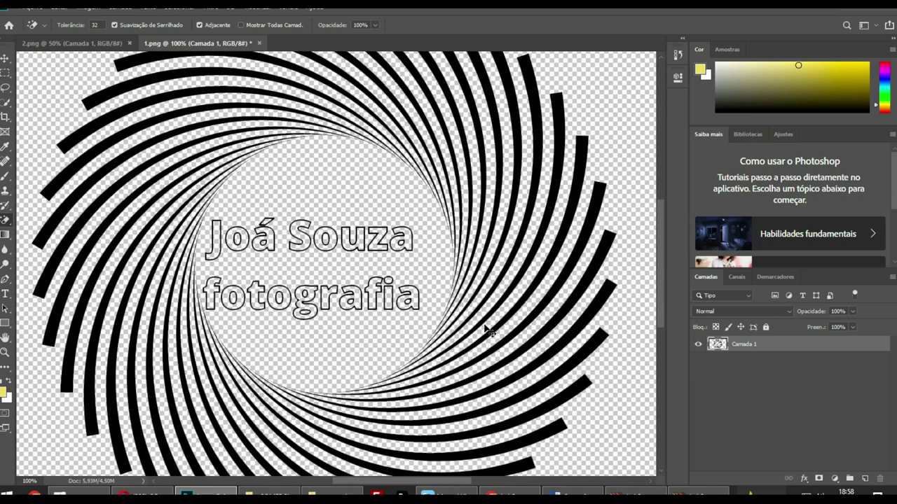
{"action": "key", "text": "ctrl+minus"}
{"action": "left_click", "coordinate": [854, 311]}
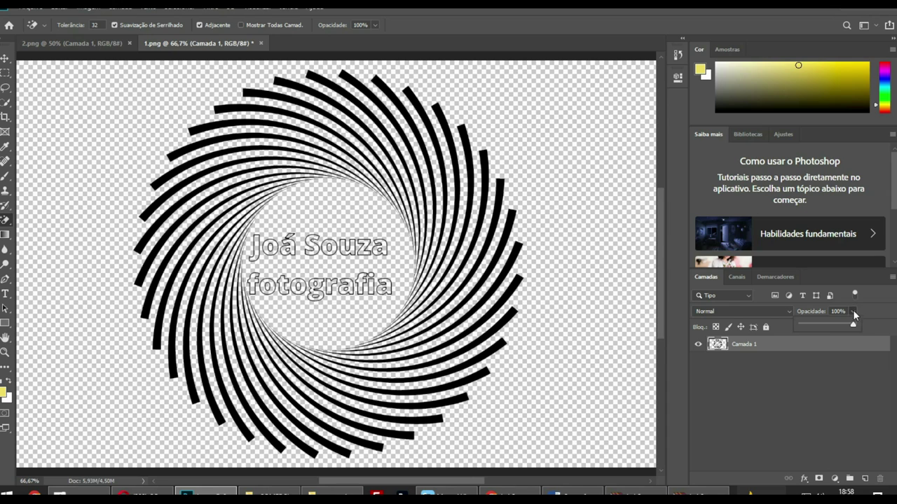
{"action": "left_click_drag", "start_coordinate": [835, 325], "coordinate": [823, 326]}
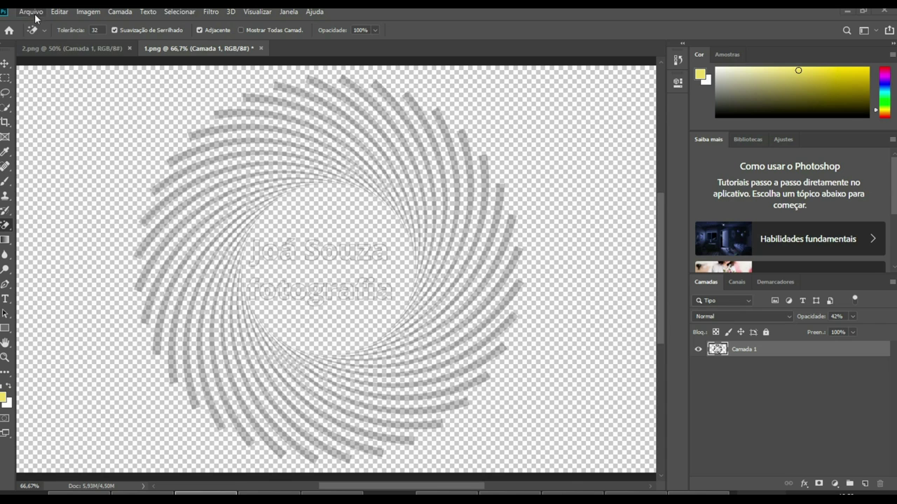
Save the faded spiral logo as a PNG named 'logo 1'.
{"action": "left_click", "coordinate": [31, 11]}
{"action": "left_click", "coordinate": [40, 140]}
{"action": "left_click", "coordinate": [73, 218]}
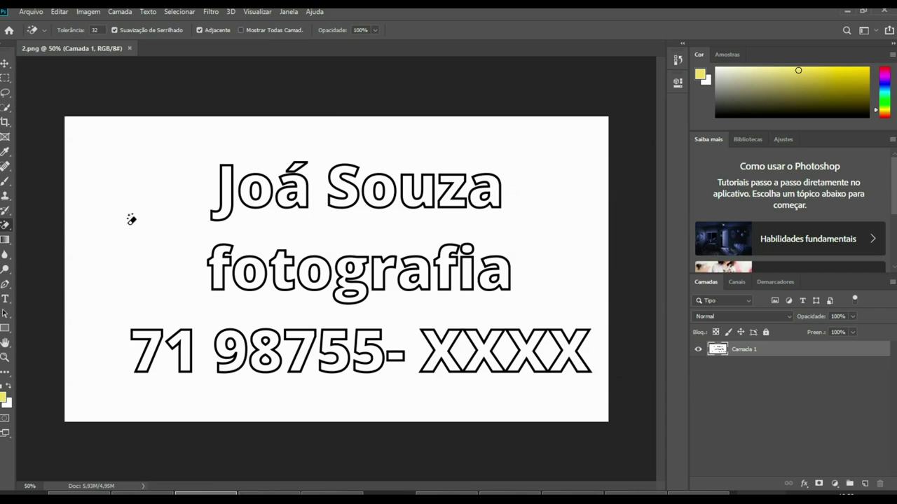
{"action": "left_click", "coordinate": [129, 218]}
Magic-erase the white background and the insides of the name, fotografia and phone-number characters.
{"action": "left_click", "coordinate": [256, 190]}
{"action": "left_click", "coordinate": [291, 193]}
{"action": "left_click", "coordinate": [344, 186]}
{"action": "left_click", "coordinate": [378, 190]}
{"action": "left_click", "coordinate": [418, 190]}
{"action": "left_click", "coordinate": [217, 267]}
{"action": "left_click", "coordinate": [247, 267]}
{"action": "left_click", "coordinate": [281, 263]}
{"action": "left_click", "coordinate": [313, 267]}
{"action": "left_click", "coordinate": [351, 270]}
{"action": "left_click", "coordinate": [383, 272]}
{"action": "left_click", "coordinate": [414, 277]}
{"action": "left_click", "coordinate": [468, 277]}
{"action": "left_click", "coordinate": [147, 351]}
{"action": "left_click", "coordinate": [231, 351]}
{"action": "left_click", "coordinate": [265, 350]}
{"action": "left_click", "coordinate": [335, 350]}
{"action": "left_click", "coordinate": [368, 350]}
{"action": "left_click", "coordinate": [448, 350]}
{"action": "left_click", "coordinate": [540, 350]}
Fade the text watermark layer to about 43% opacity and save a copy.
{"action": "left_click", "coordinate": [853, 316]}
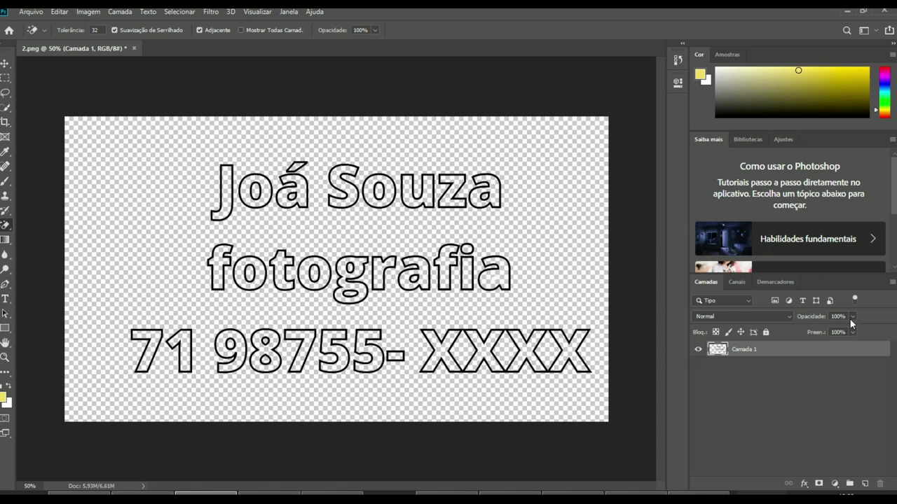
{"action": "left_click_drag", "start_coordinate": [859, 332], "coordinate": [823, 332]}
{"action": "left_click", "coordinate": [30, 11]}
{"action": "left_click", "coordinate": [43, 138]}
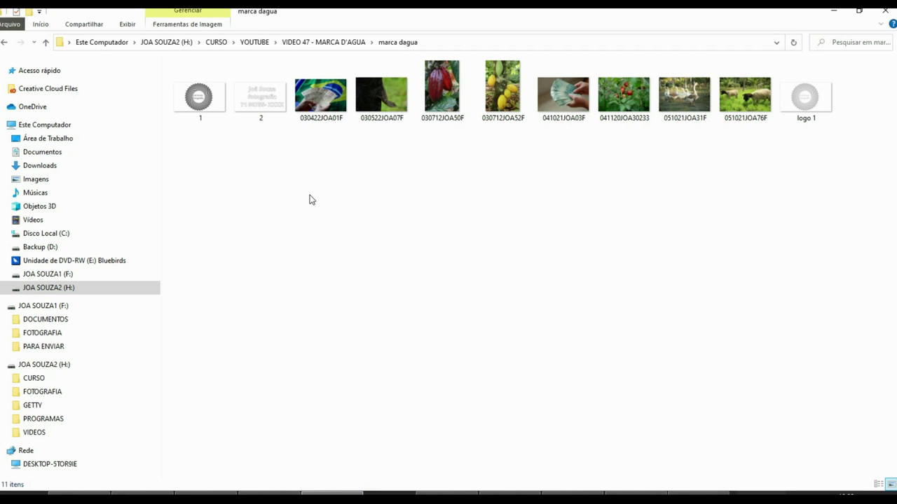
Select photo 030422JOA01F in the marca dagua folder, then drag logo 1 onto the open photo.
{"action": "left_click", "coordinate": [312, 105]}
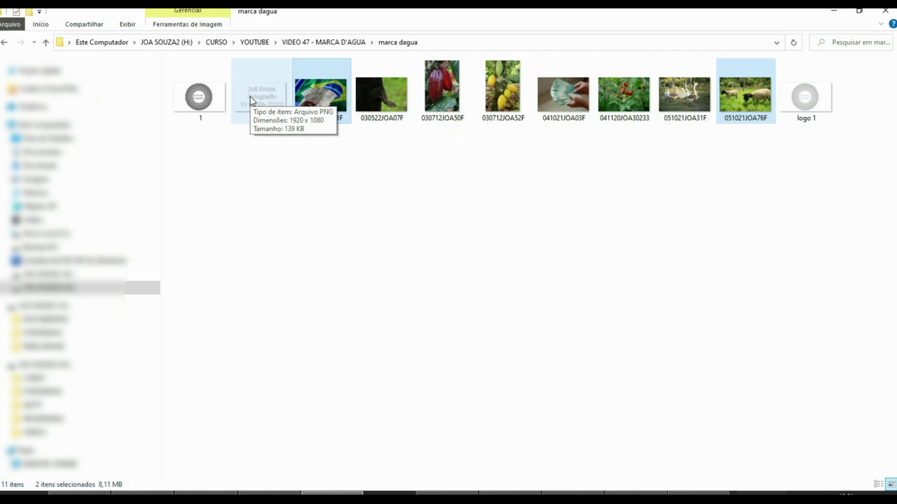
{"action": "mouse_move", "coordinate": [806, 96]}
{"action": "left_mouse_down"}
{"action": "mouse_move", "coordinate": [348, 464]}
{"action": "mouse_move", "coordinate": [319, 275]}
{"action": "left_mouse_up"}
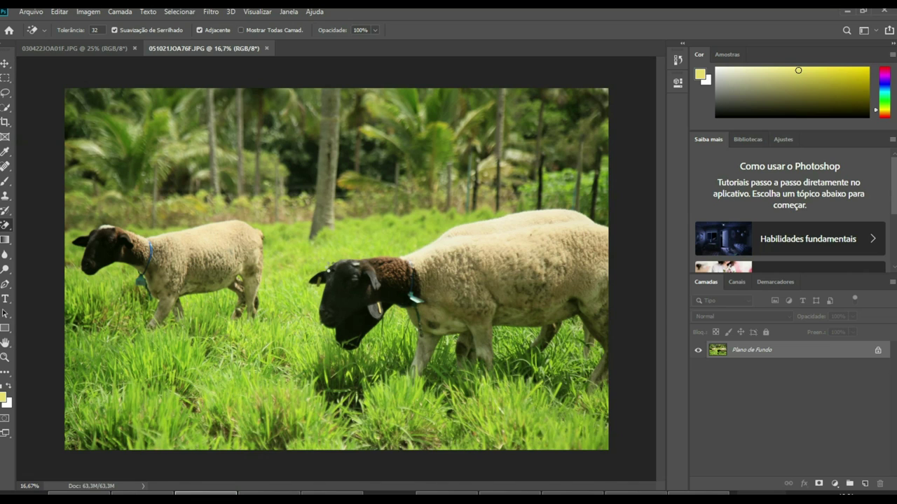
Place the spiral logo on the sheep photo, enlarged to cover nearly the whole image.
{"action": "left_click_drag", "start_coordinate": [319, 275], "coordinate": [336, 269]}
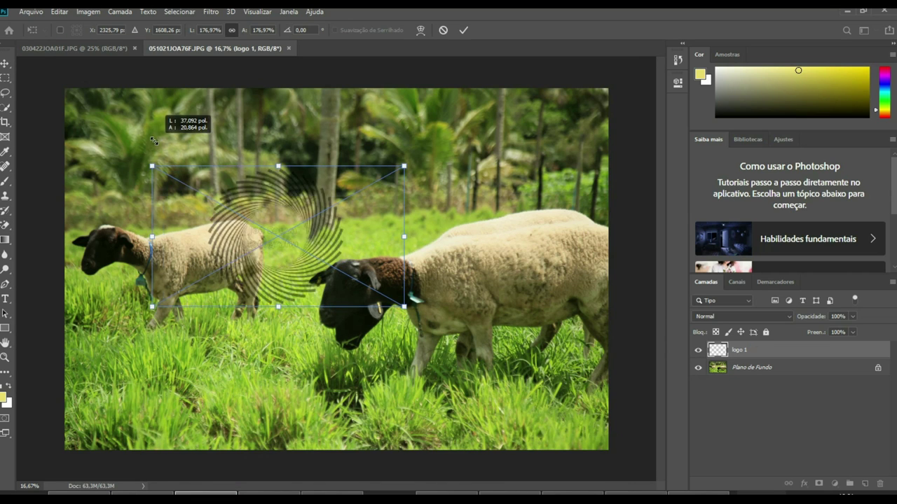
{"action": "left_click_drag", "start_coordinate": [268, 231], "coordinate": [14, 90]}
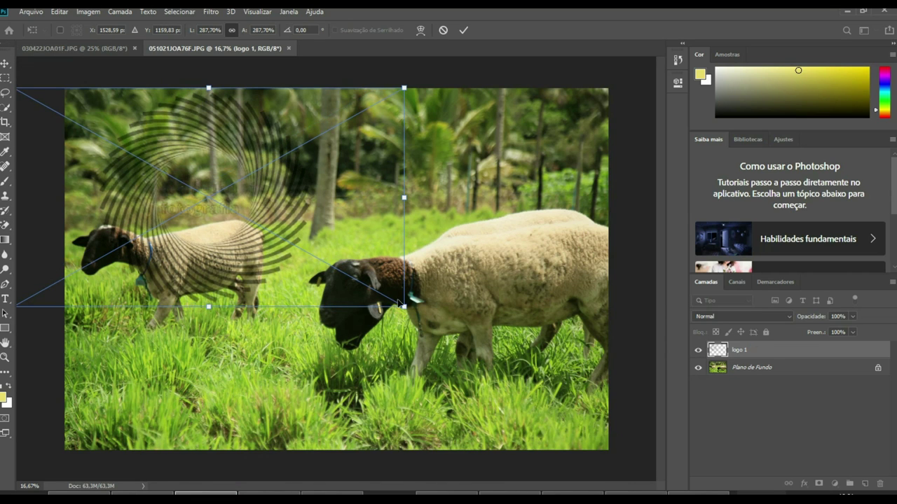
{"action": "left_click_drag", "start_coordinate": [404, 306], "coordinate": [655, 453]}
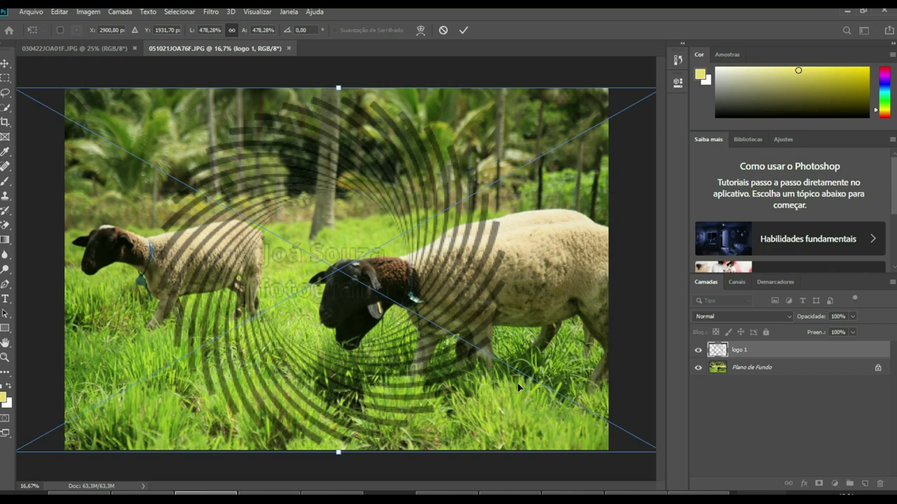
{"action": "key", "text": "Return"}
{"action": "key", "text": "e"}
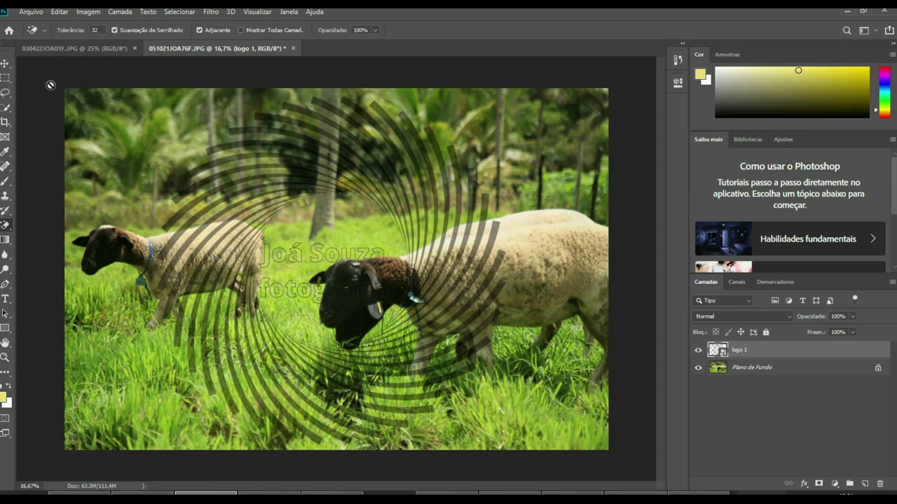
Flatten the image and save it as a JPEG at maximum quality 12.
{"action": "left_click", "coordinate": [119, 12]}
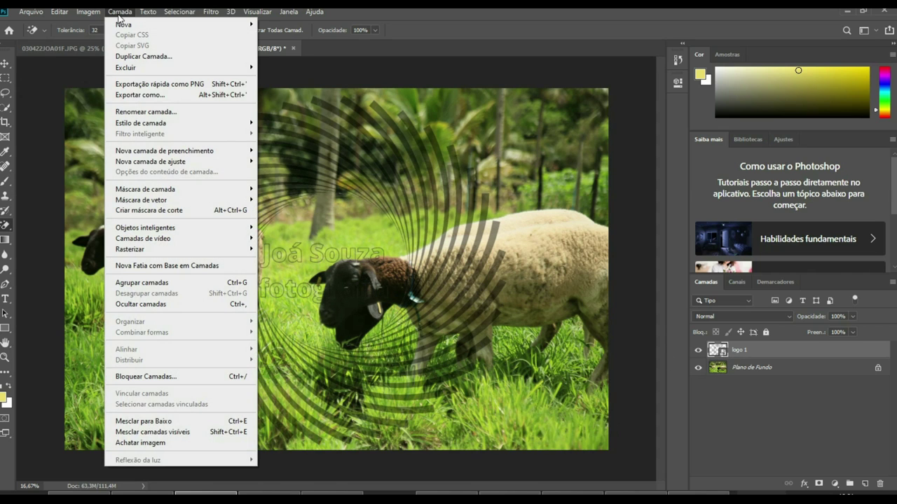
{"action": "left_click", "coordinate": [127, 442]}
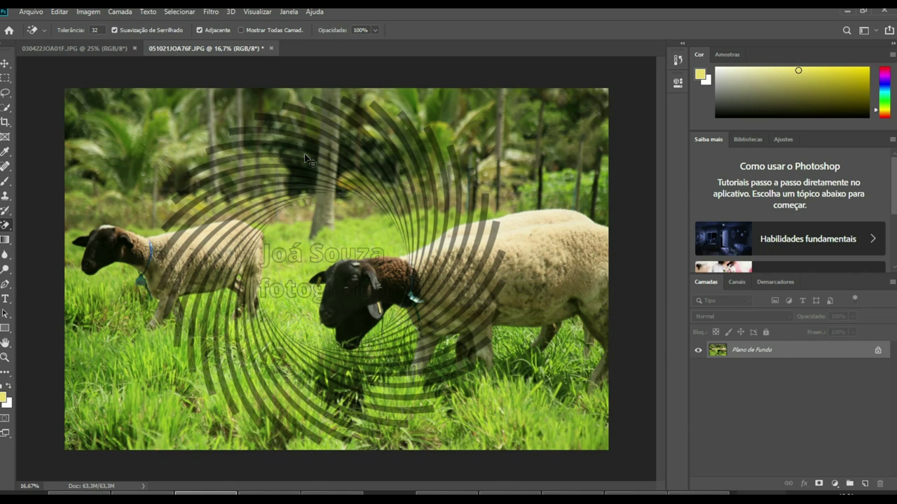
{"action": "left_click", "coordinate": [27, 12]}
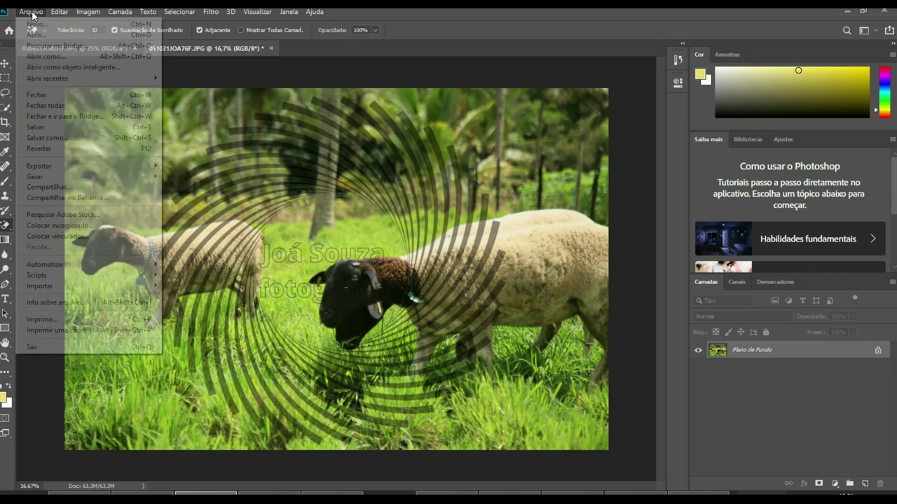
{"action": "left_click", "coordinate": [33, 128]}
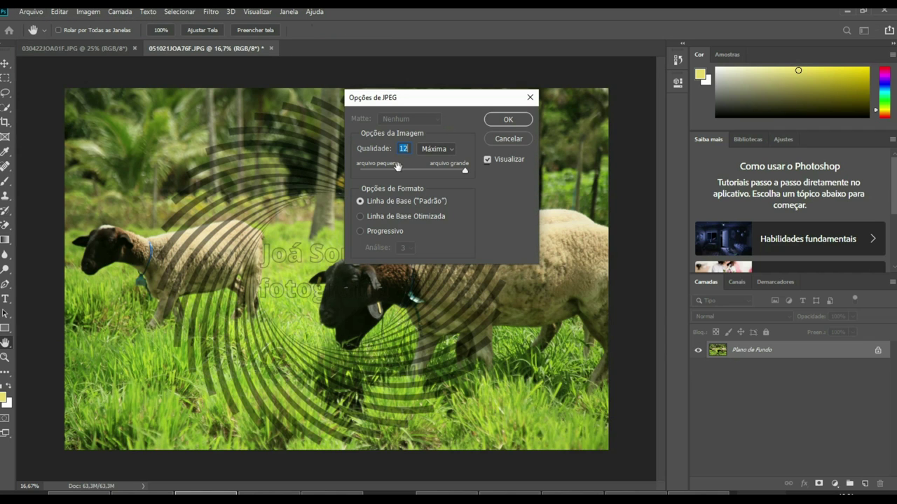
{"action": "left_click", "coordinate": [506, 120]}
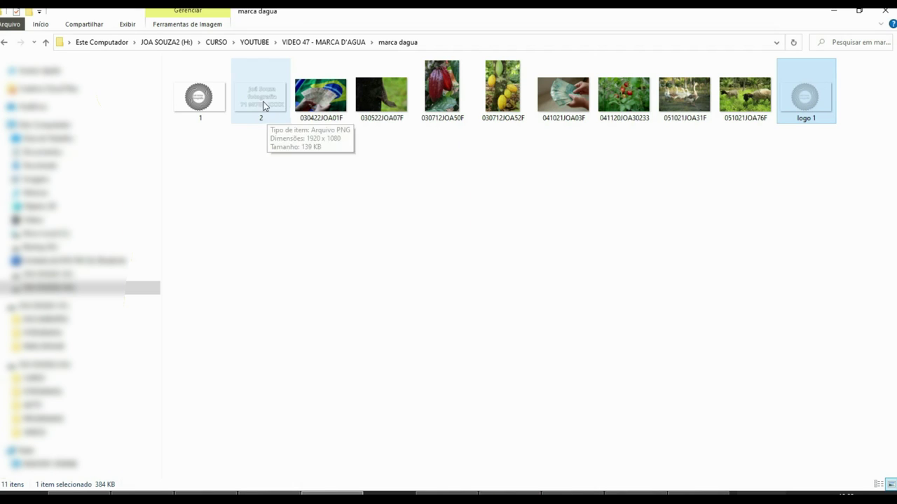
Place file 2 on the banknotes photo, stretched past the edges to span the whole image.
{"action": "mouse_move", "coordinate": [264, 108]}
{"action": "left_mouse_down"}
{"action": "mouse_move", "coordinate": [496, 470]}
{"action": "mouse_move", "coordinate": [266, 240]}
{"action": "left_mouse_up"}
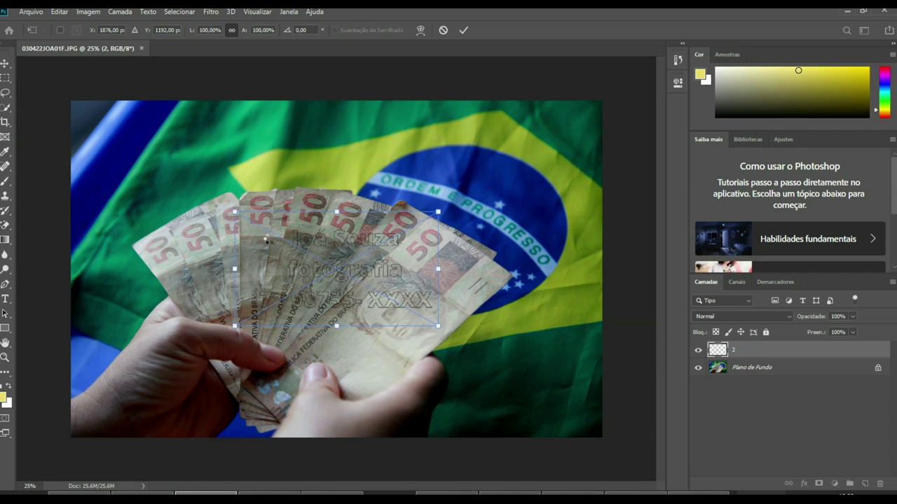
{"action": "left_click_drag", "start_coordinate": [235, 210], "coordinate": [41, 103]}
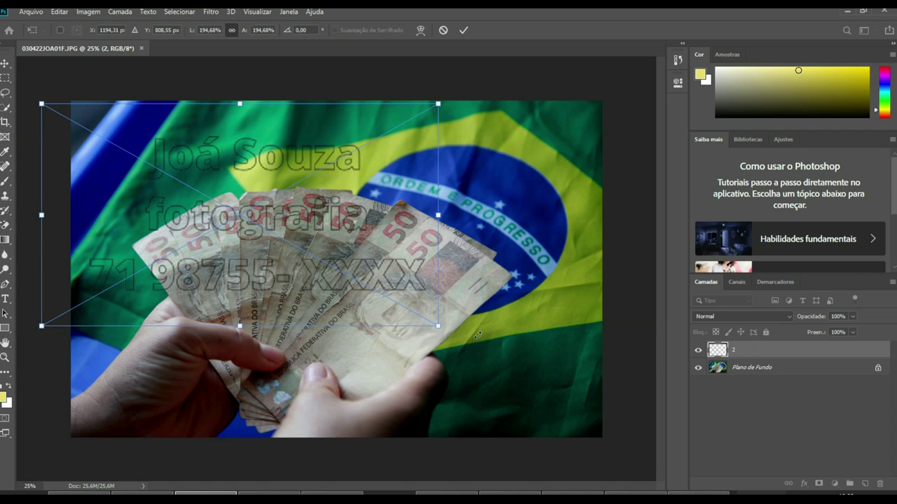
{"action": "left_click_drag", "start_coordinate": [434, 325], "coordinate": [608, 426]}
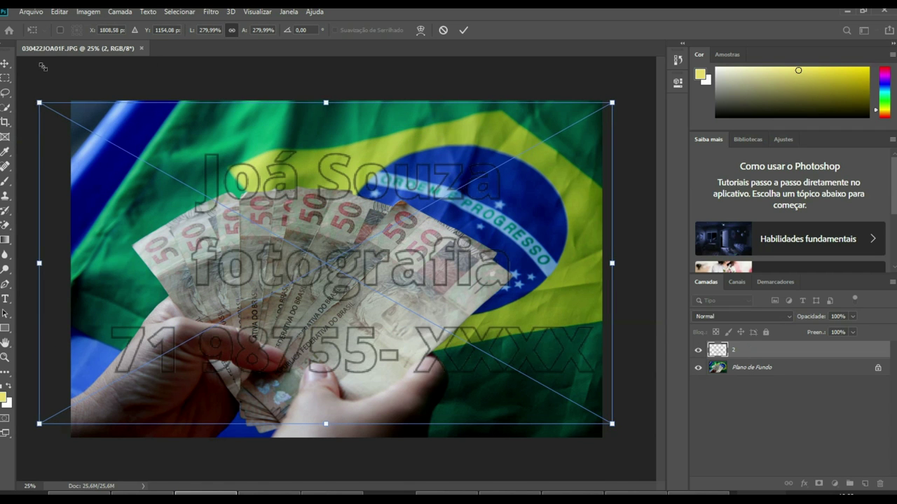
{"action": "left_click_drag", "start_coordinate": [40, 104], "coordinate": [17, 90]}
{"action": "left_click_drag", "start_coordinate": [314, 89], "coordinate": [319, 73]}
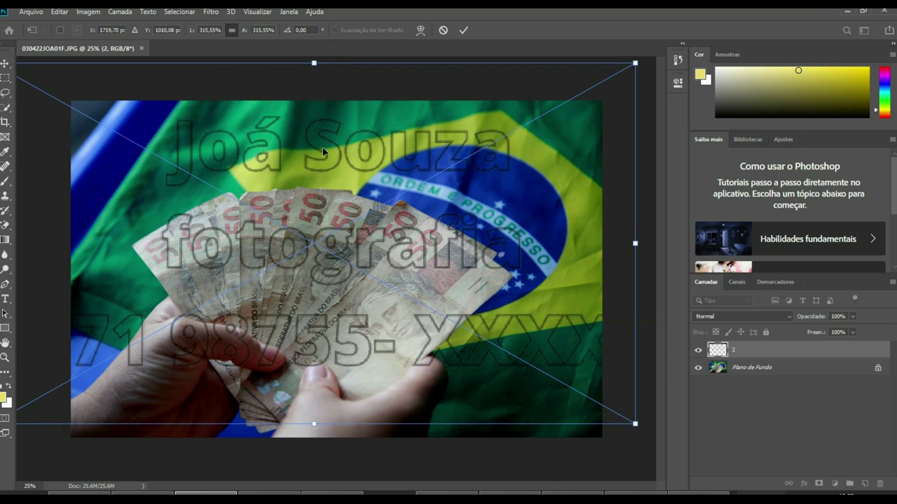
{"action": "key", "text": "e"}
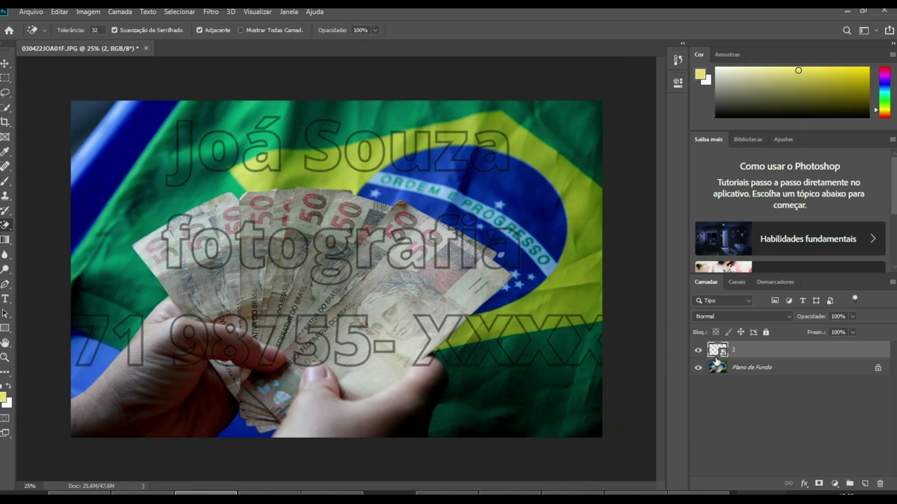
Flatten the watermark into the banknotes photo with Camada > Achatar imagem.
{"action": "left_click", "coordinate": [112, 14]}
{"action": "left_click", "coordinate": [147, 446]}
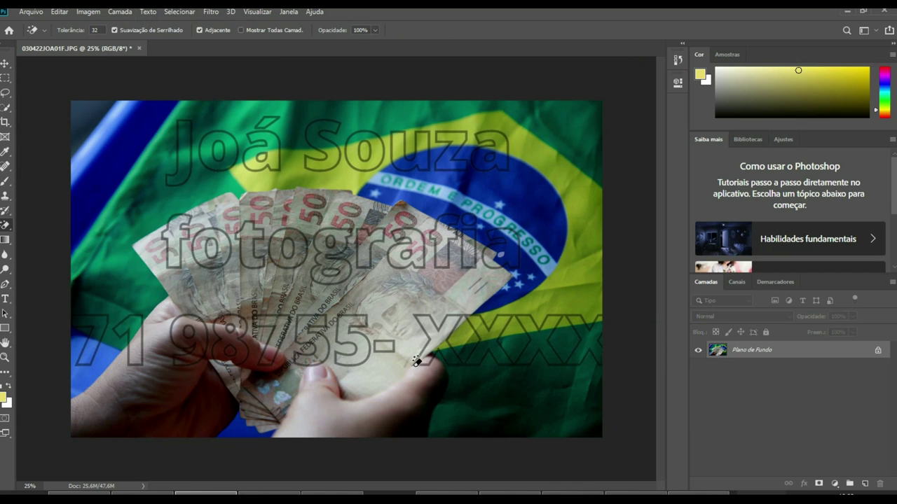
{"action": "left_click", "coordinate": [31, 11]}
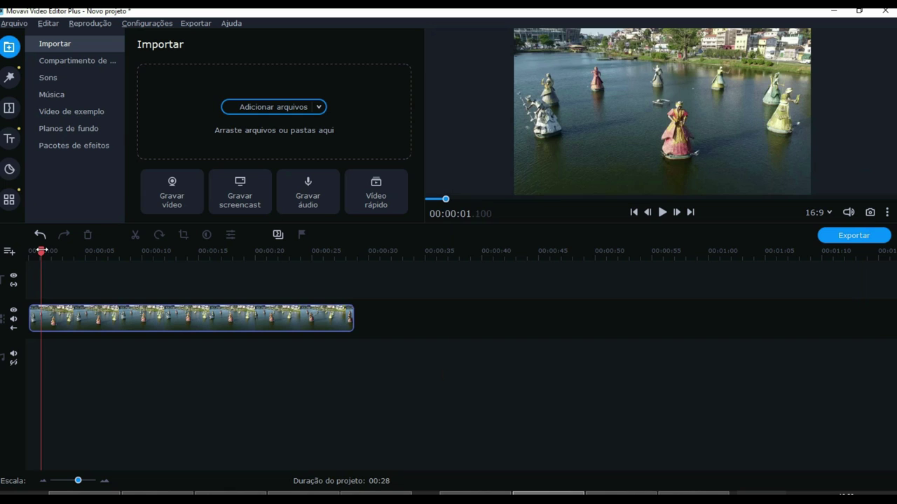
Add logo 1 over the lake video with the picture-in-picture overlay preset.
{"action": "left_click_drag", "start_coordinate": [42, 251], "coordinate": [48, 252]}
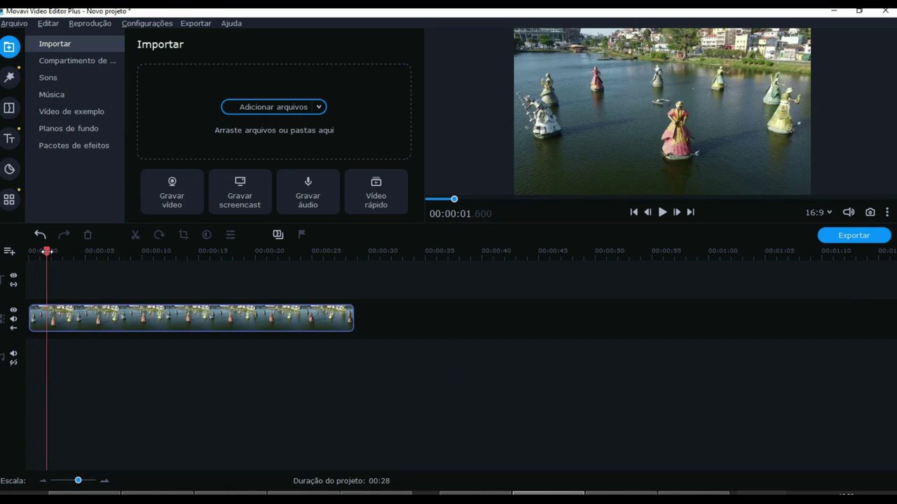
{"action": "mouse_move", "coordinate": [47, 251]}
{"action": "left_mouse_down"}
{"action": "mouse_move", "coordinate": [94, 266]}
{"action": "mouse_move", "coordinate": [28, 270]}
{"action": "left_mouse_up"}
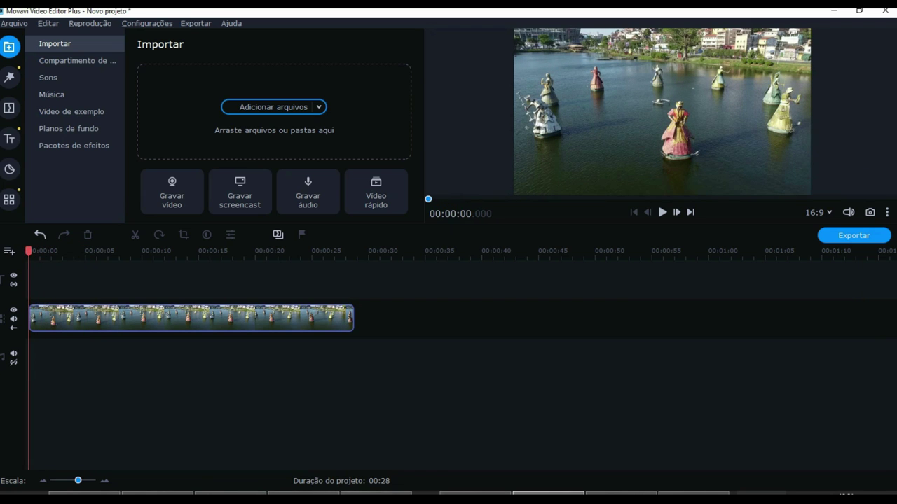
{"action": "key", "text": "alt+Tab"}
{"action": "mouse_move", "coordinate": [805, 98]}
{"action": "left_mouse_down"}
{"action": "mouse_move", "coordinate": [536, 485]}
{"action": "mouse_move", "coordinate": [52, 308]}
{"action": "left_mouse_up"}
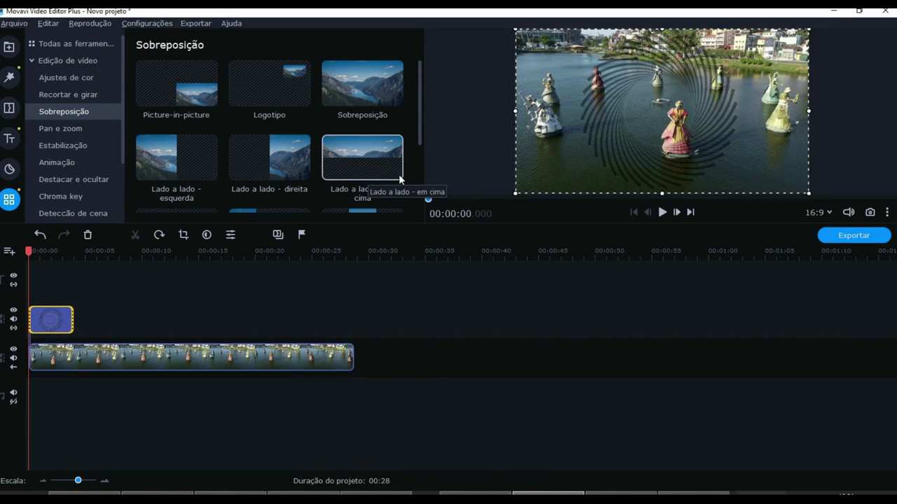
{"action": "left_click", "coordinate": [176, 84]}
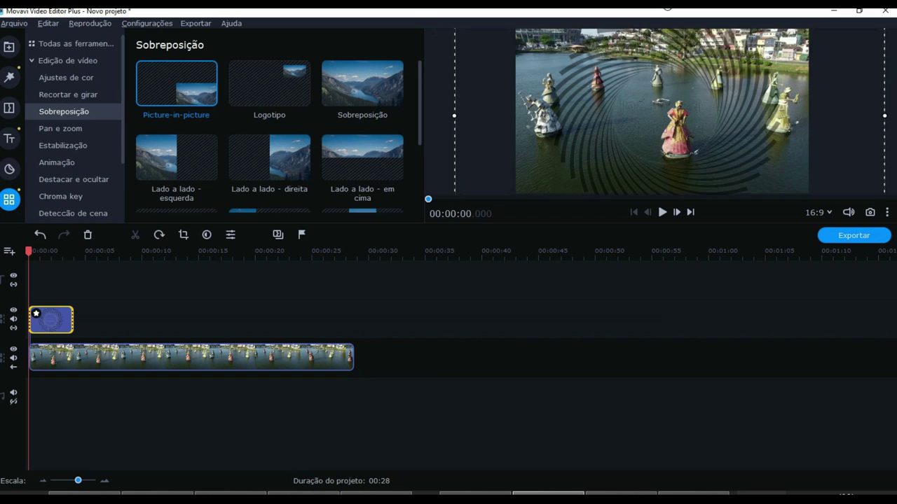
Add the text watermark after the logo, at about 5–6 seconds, as an overlay.
{"action": "left_click", "coordinate": [86, 420]}
{"action": "left_click", "coordinate": [389, 449]}
{"action": "mouse_move", "coordinate": [261, 91]}
{"action": "left_mouse_down"}
{"action": "mouse_move", "coordinate": [141, 464]}
{"action": "mouse_move", "coordinate": [108, 320]}
{"action": "left_mouse_up"}
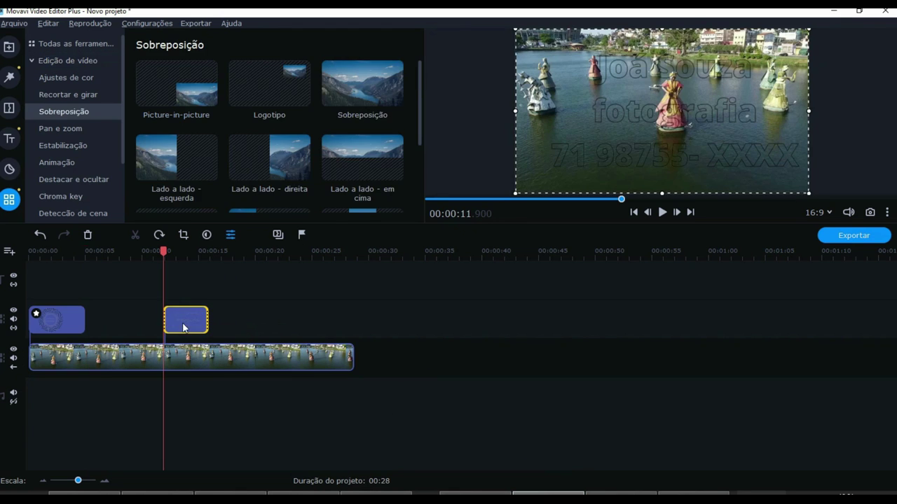
{"action": "left_click", "coordinate": [100, 264]}
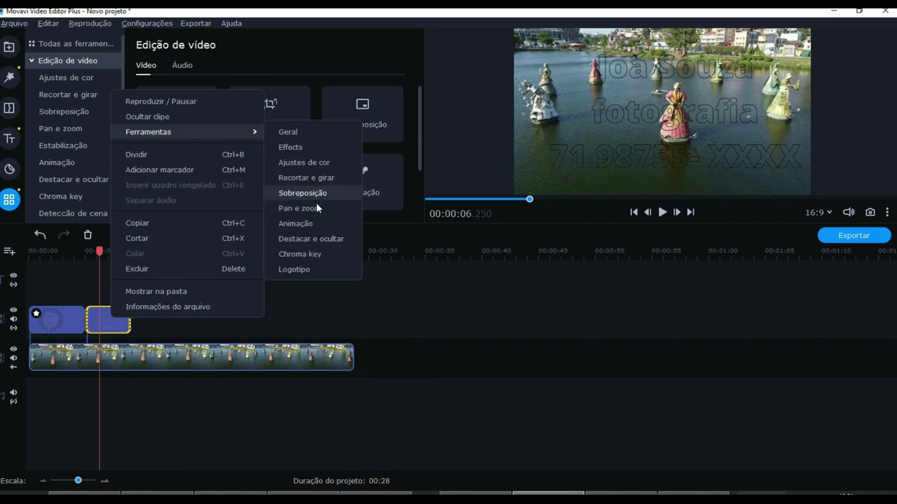
{"action": "left_click", "coordinate": [312, 194]}
{"action": "left_click", "coordinate": [219, 356]}
Trim the video to 9 seconds and export it as a MOV titled 'marca'.
{"action": "left_click_drag", "start_coordinate": [354, 357], "coordinate": [130, 358]}
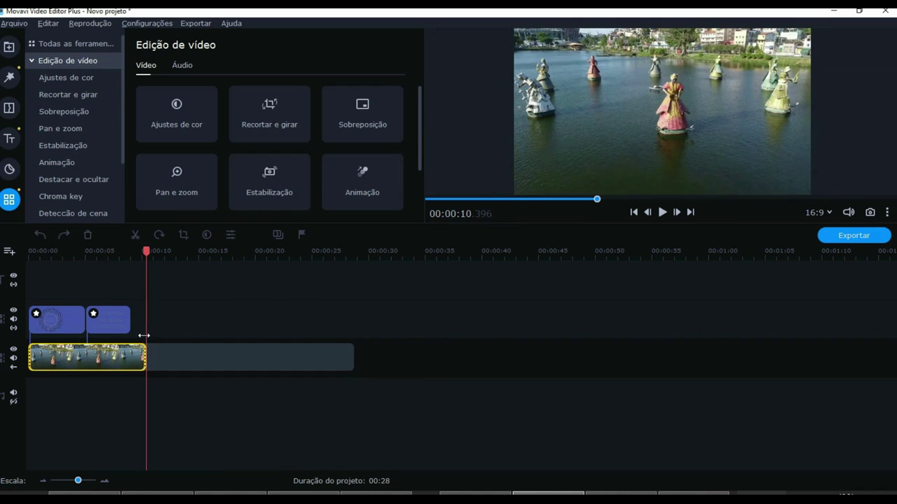
{"action": "left_click", "coordinate": [840, 238]}
{"action": "type", "text": "marca"}
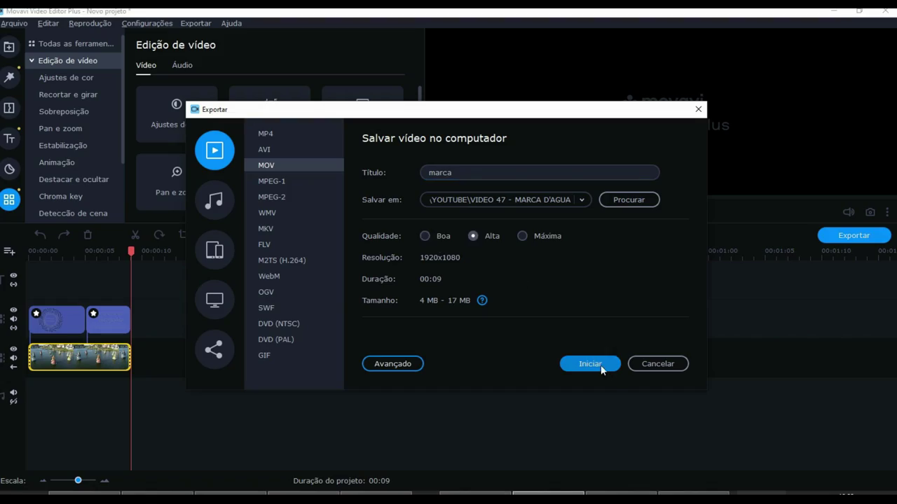
{"action": "left_click", "coordinate": [590, 364]}
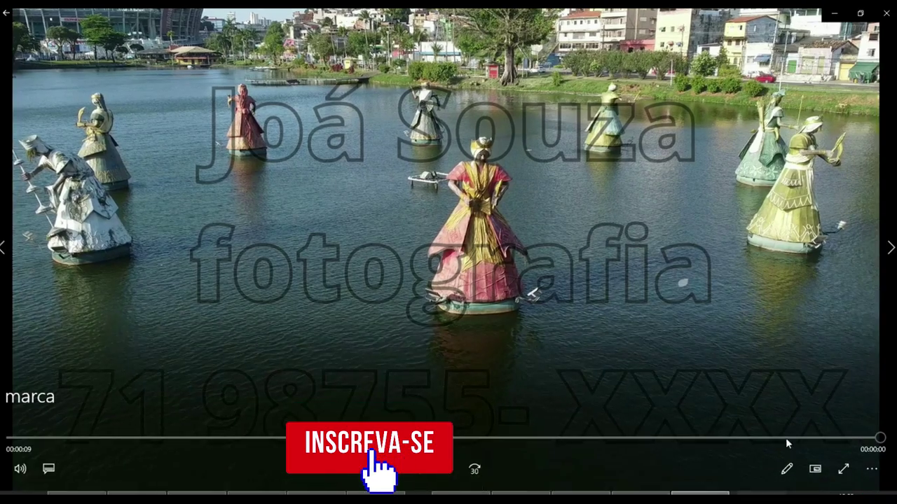
Advance to the next watermarked file in Windows Photos.
{"action": "key", "text": "Right"}
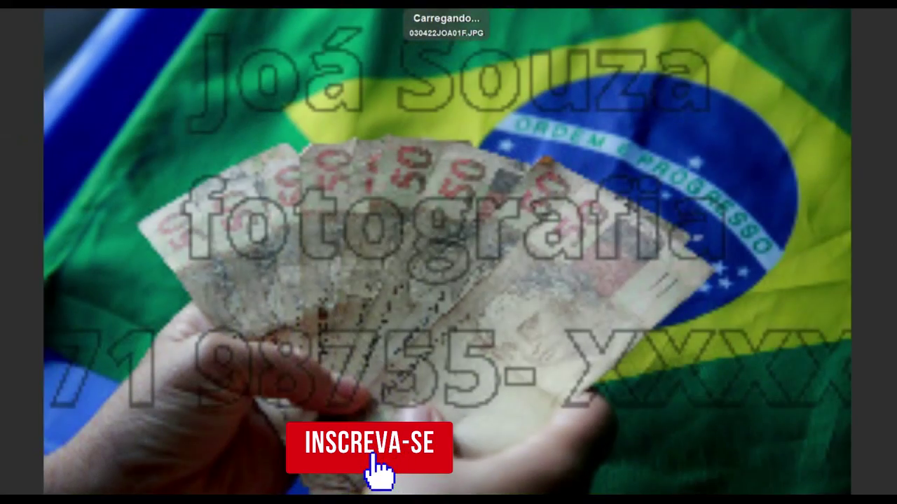